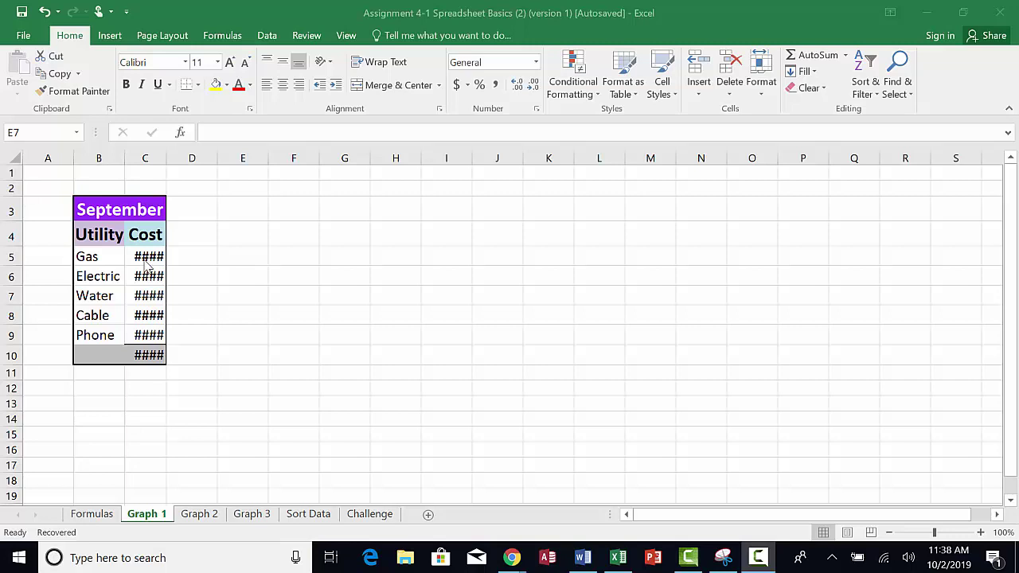
- AutoFit column C so every Cost value shows, from $256.00 to the $620.00 total
{"action": "left_click", "coordinate": [143, 257]}
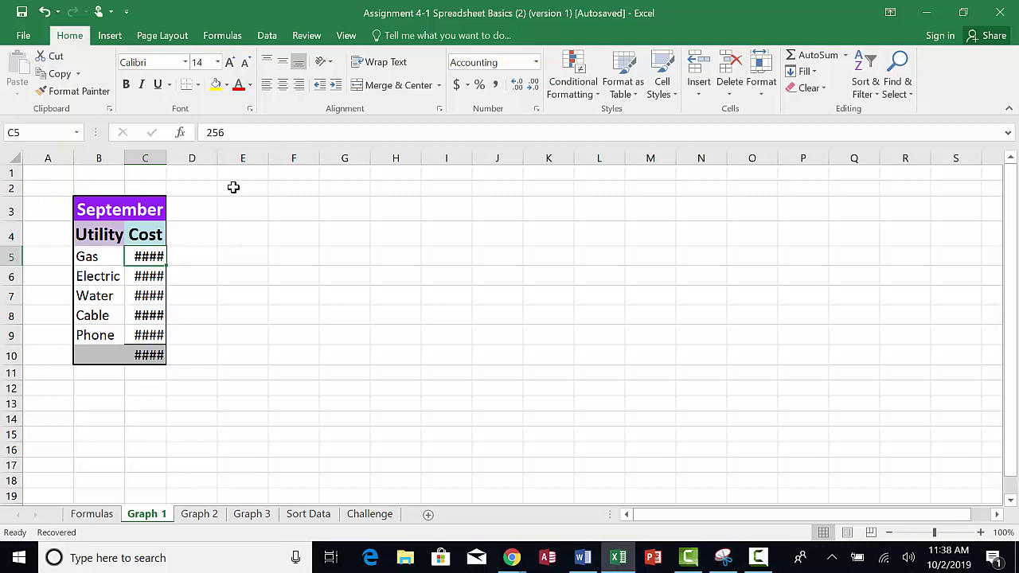
{"action": "left_click", "coordinate": [211, 257]}
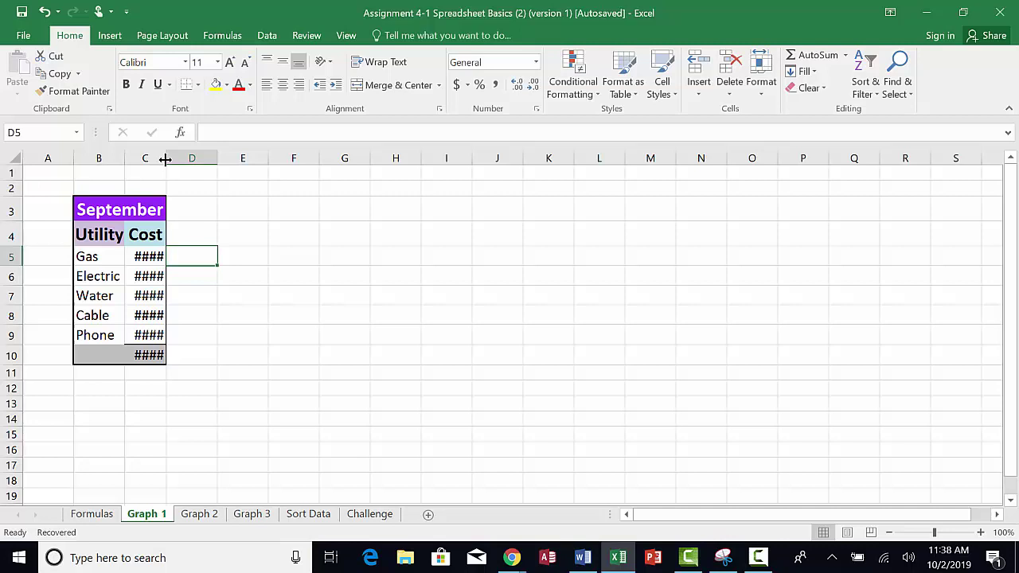
{"action": "left_click_drag", "start_coordinate": [165, 160], "coordinate": [190, 159]}
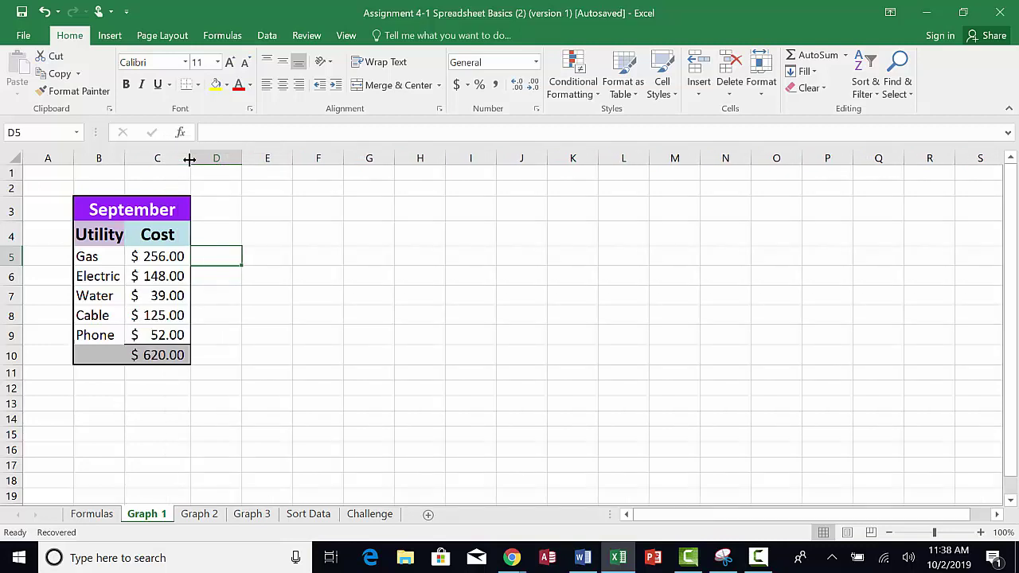
{"action": "key", "text": "ctrl+z"}
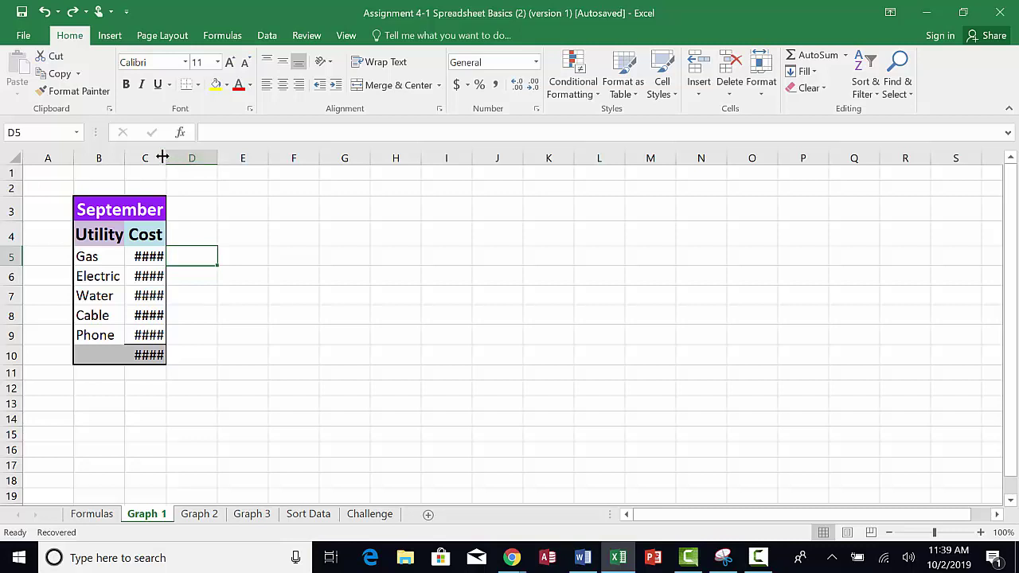
{"action": "left_click", "coordinate": [155, 149]}
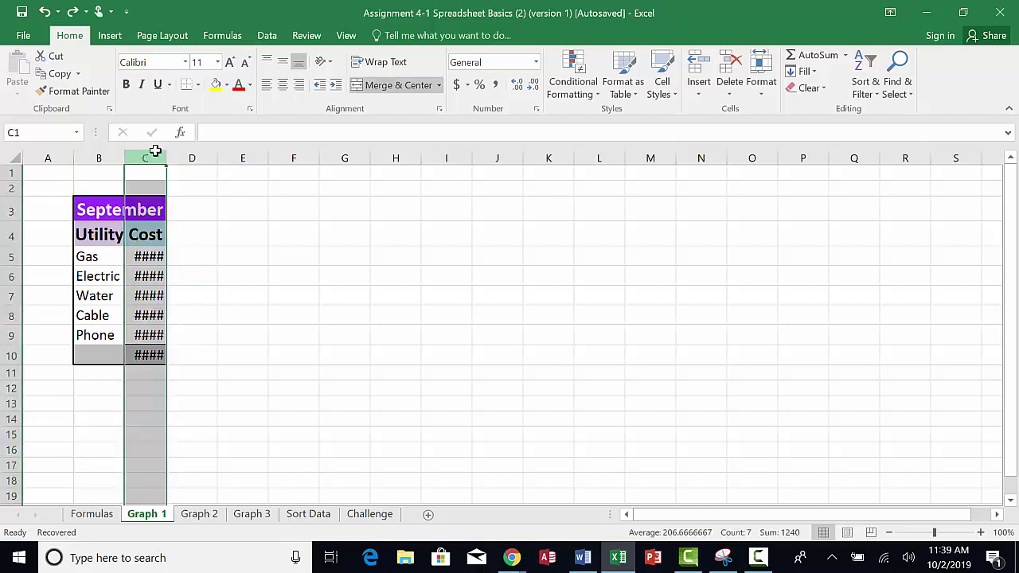
{"action": "double_click", "coordinate": [164, 159]}
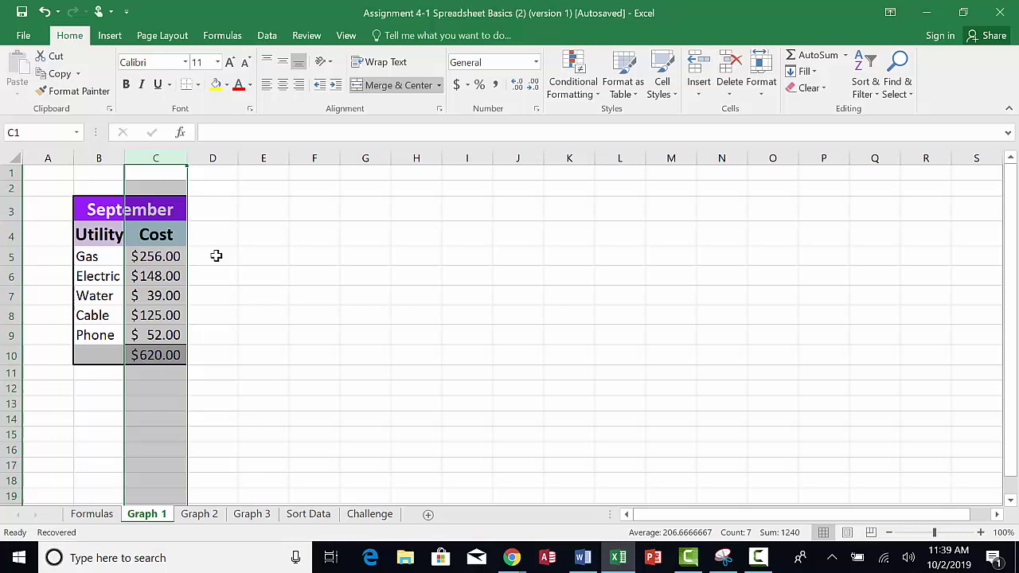
- Select B4:C9, the Utility and Cost headings plus the five utility rows
{"action": "left_click", "coordinate": [242, 287]}
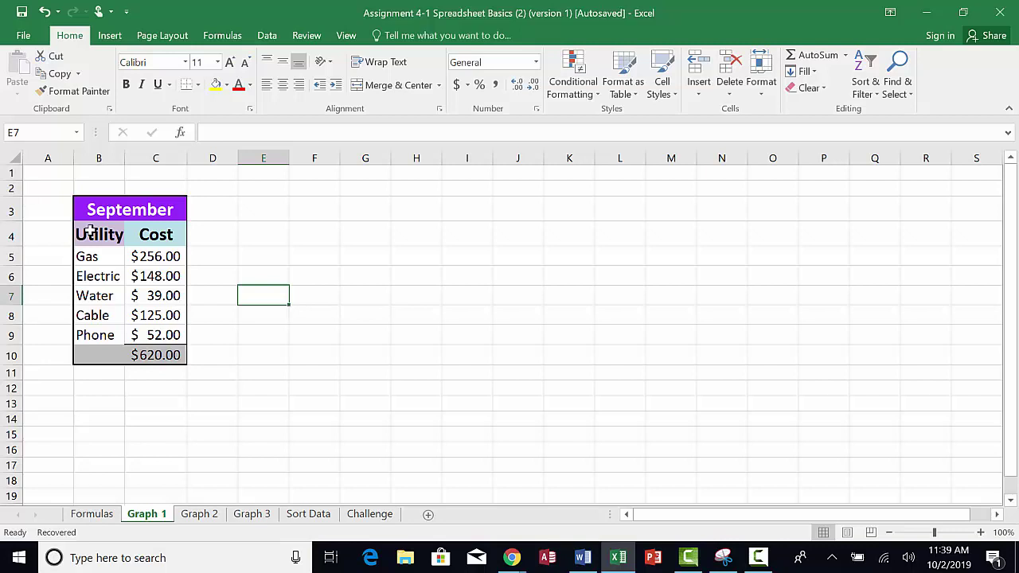
{"action": "left_click_drag", "start_coordinate": [90, 230], "coordinate": [146, 333]}
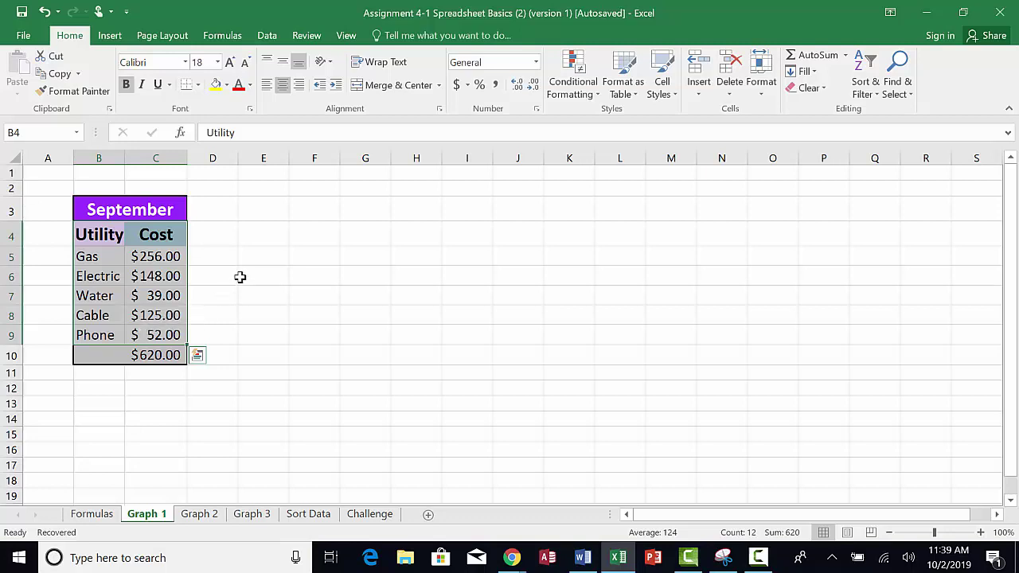
- Insert a 2-D Clustered Column chart of the selected utility costs
{"action": "left_click", "coordinate": [110, 36]}
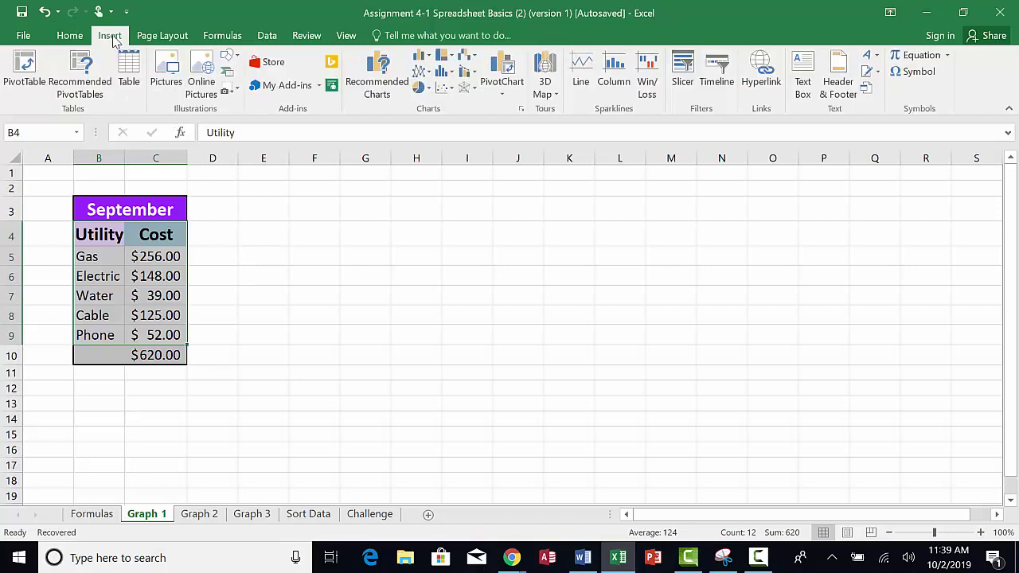
{"action": "left_click", "coordinate": [429, 58]}
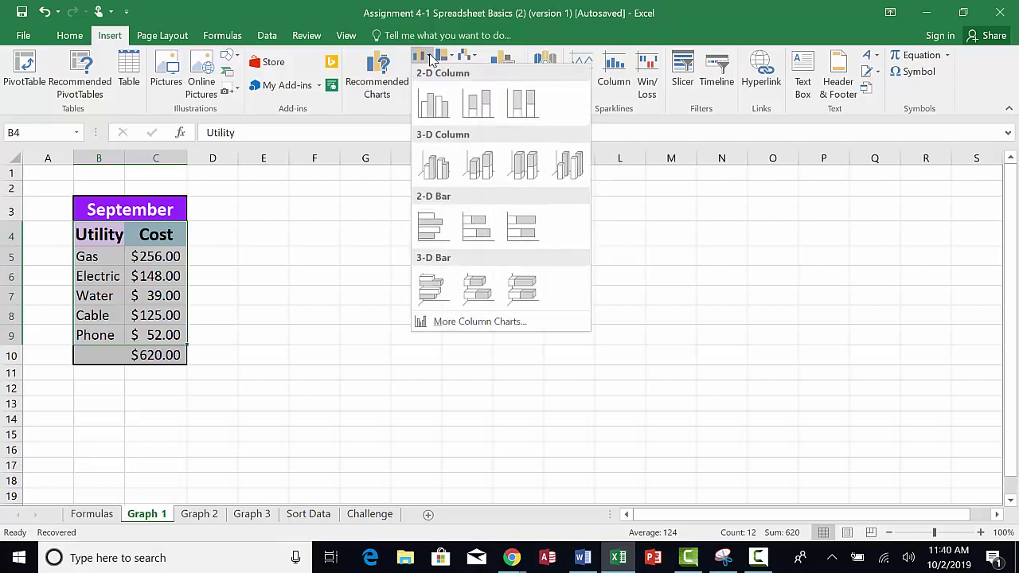
{"action": "left_click", "coordinate": [430, 97]}
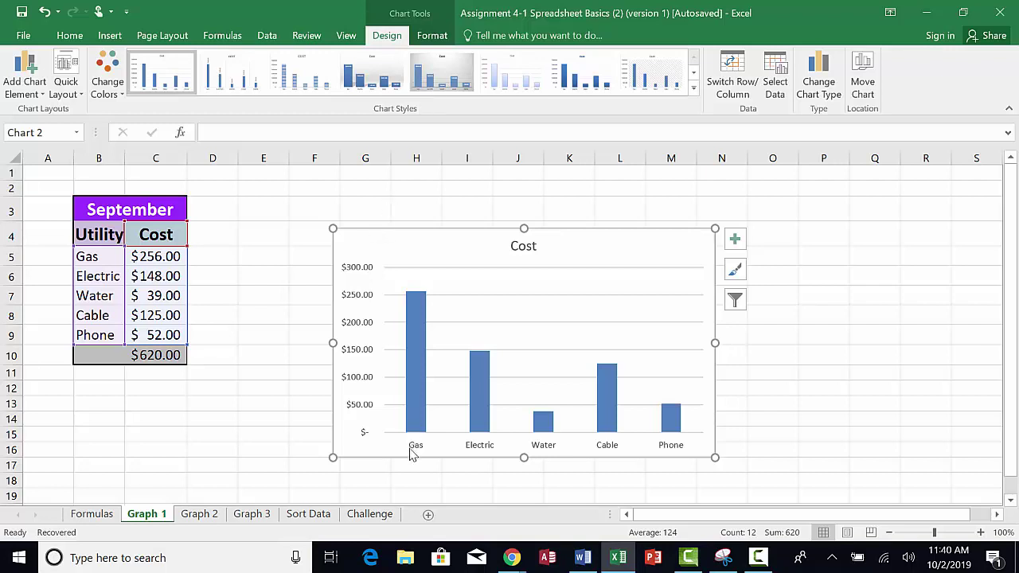
{"action": "scroll", "coordinate": [597, 461], "scroll_direction": "right", "scroll_amount": 2}
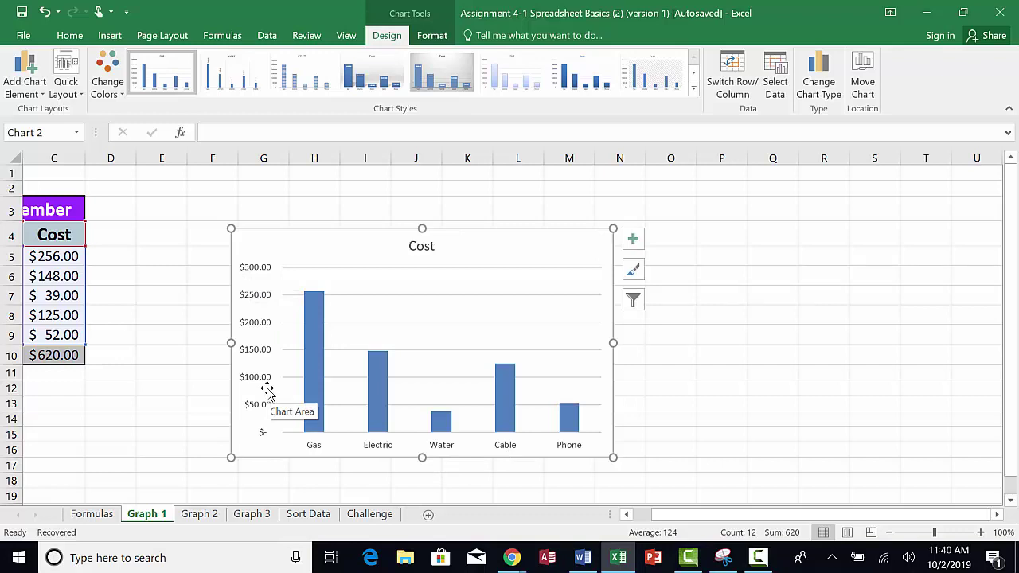
- Replace the chart title 'Cost' with 'September'
{"action": "double_click", "coordinate": [425, 248]}
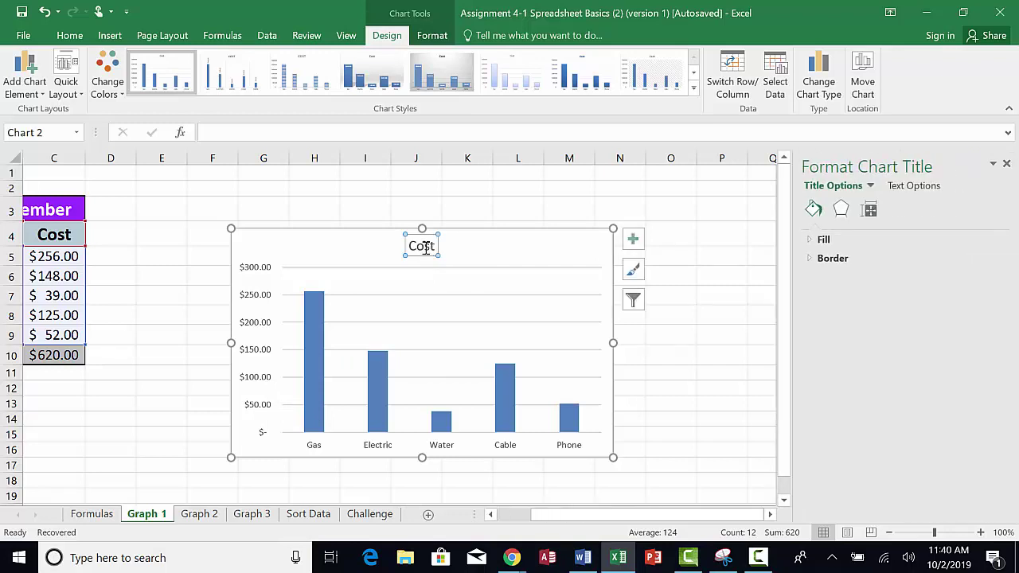
{"action": "double_click", "coordinate": [425, 247]}
{"action": "type", "text": "Septemb"}
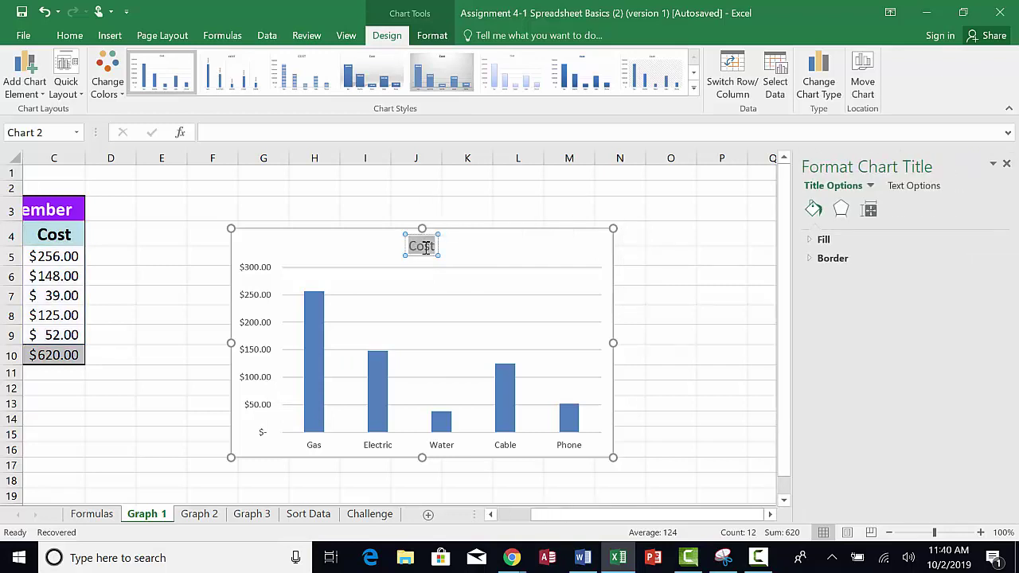
{"action": "type", "text": "er"}
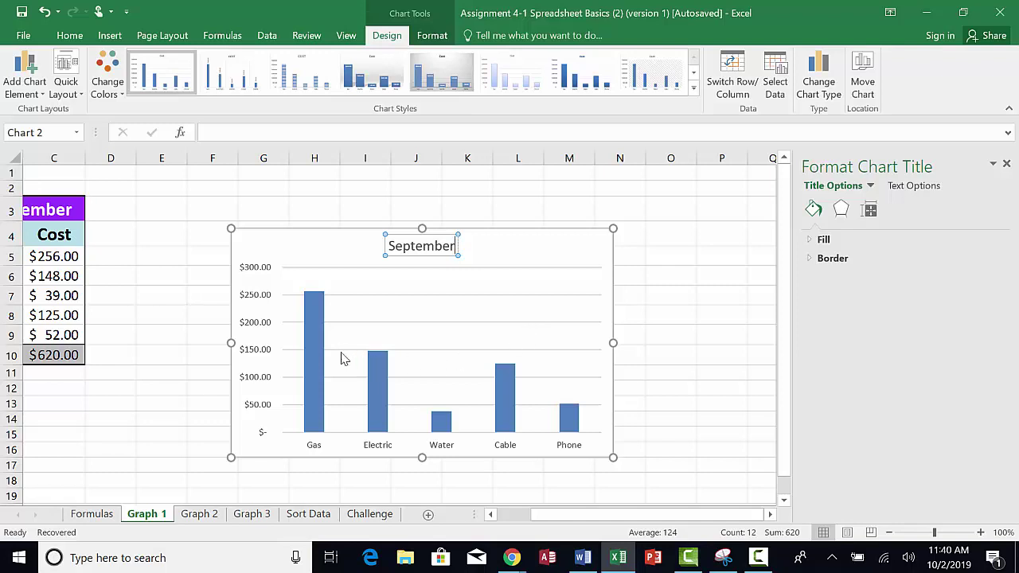
{"action": "mouse_move", "coordinate": [316, 353]}
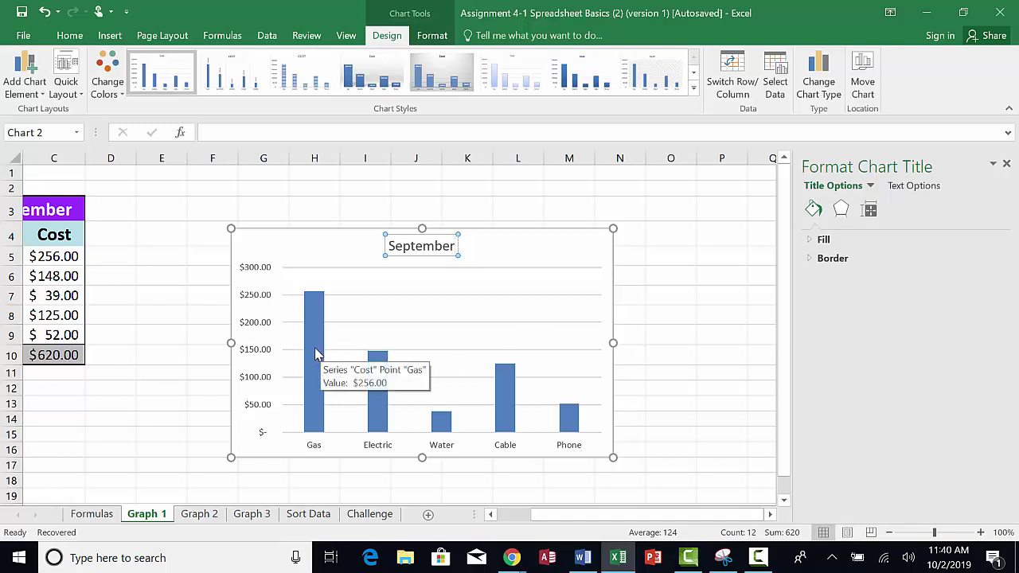
- Give the Gas bar an olive fill
{"action": "left_click", "coordinate": [316, 351]}
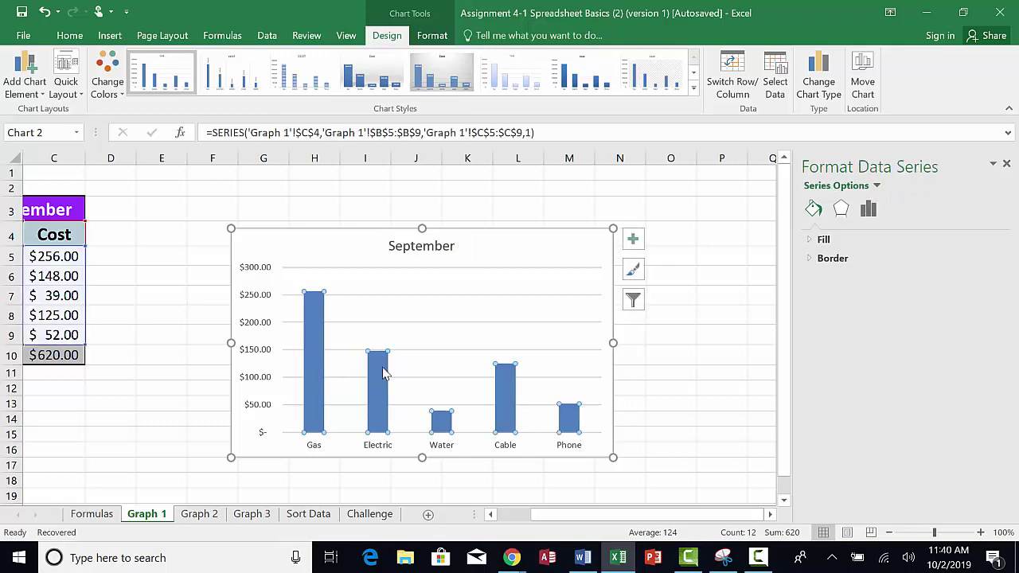
{"action": "mouse_move", "coordinate": [375, 360]}
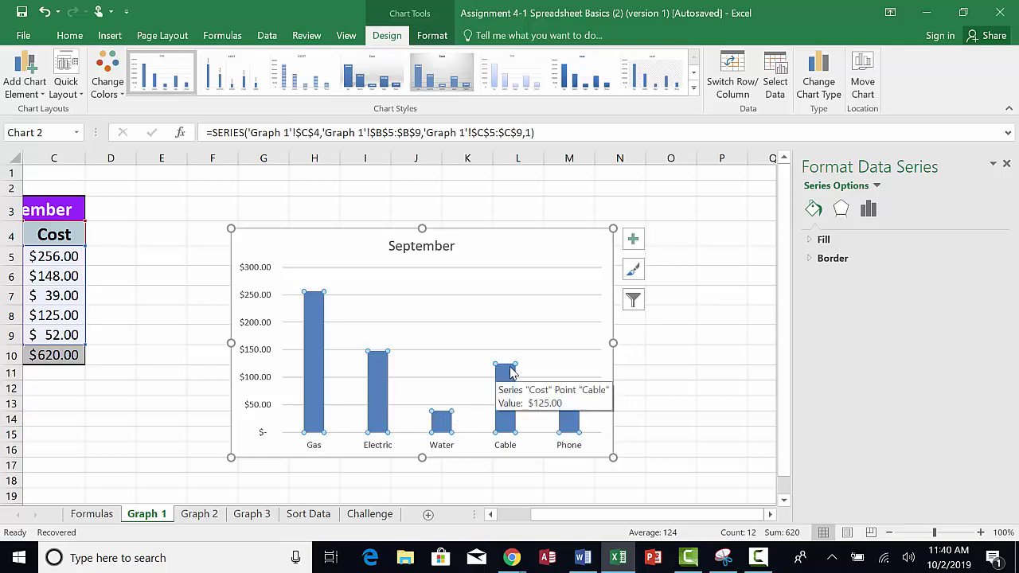
{"action": "mouse_move", "coordinate": [507, 432]}
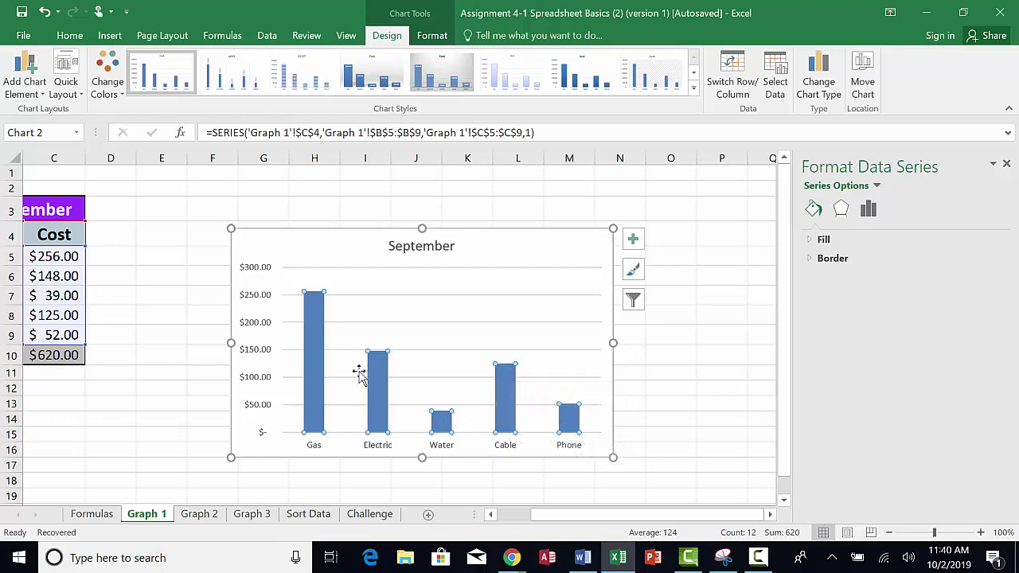
{"action": "mouse_move", "coordinate": [316, 367]}
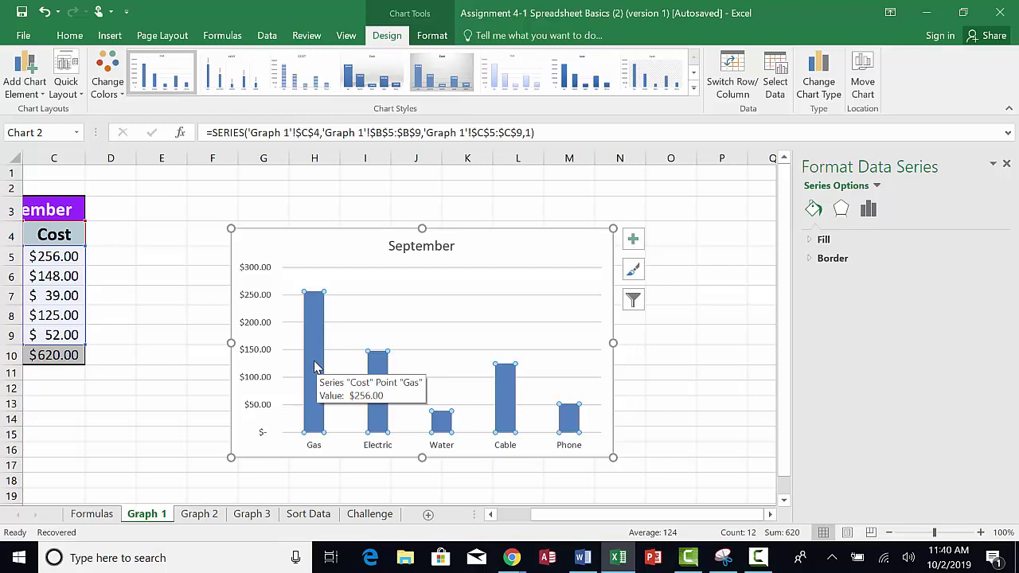
{"action": "left_click", "coordinate": [314, 366]}
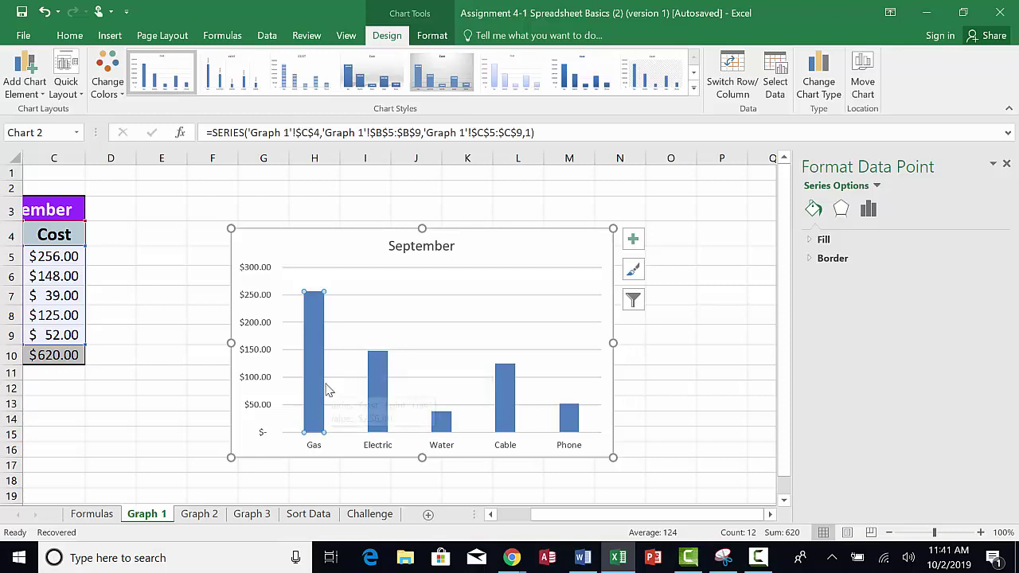
{"action": "mouse_move", "coordinate": [328, 390]}
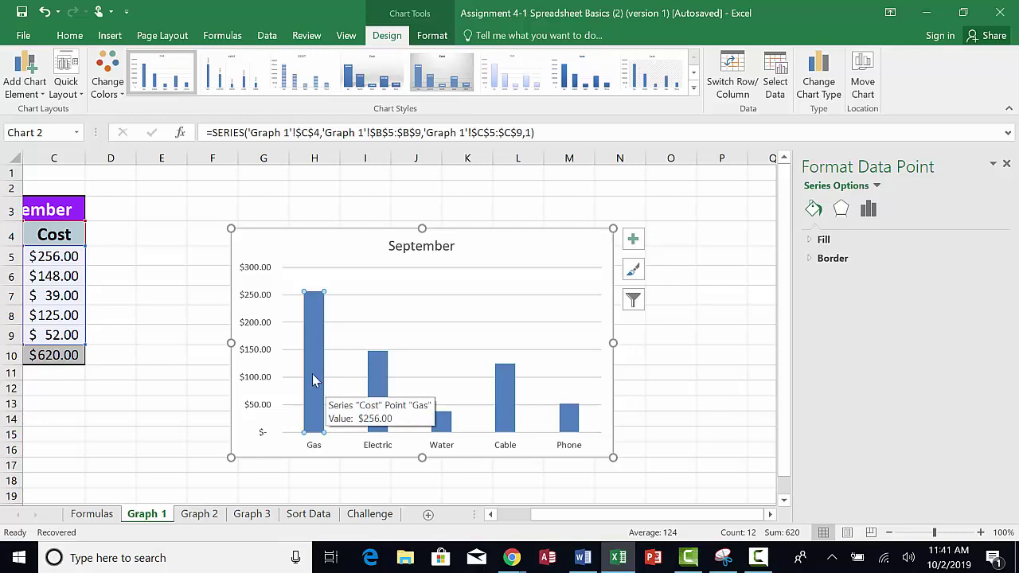
{"action": "right_click", "coordinate": [312, 380]}
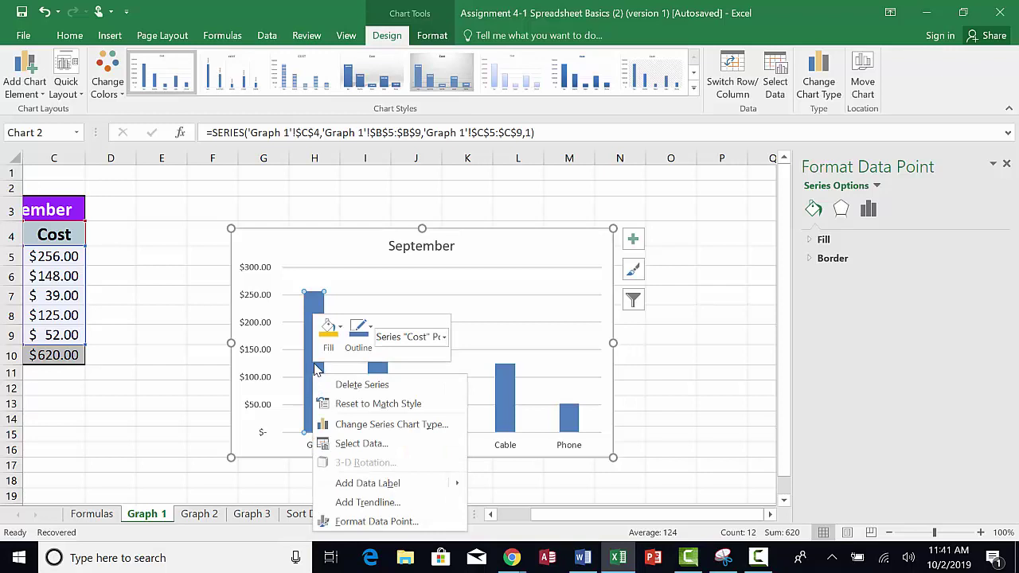
{"action": "left_click", "coordinate": [326, 344]}
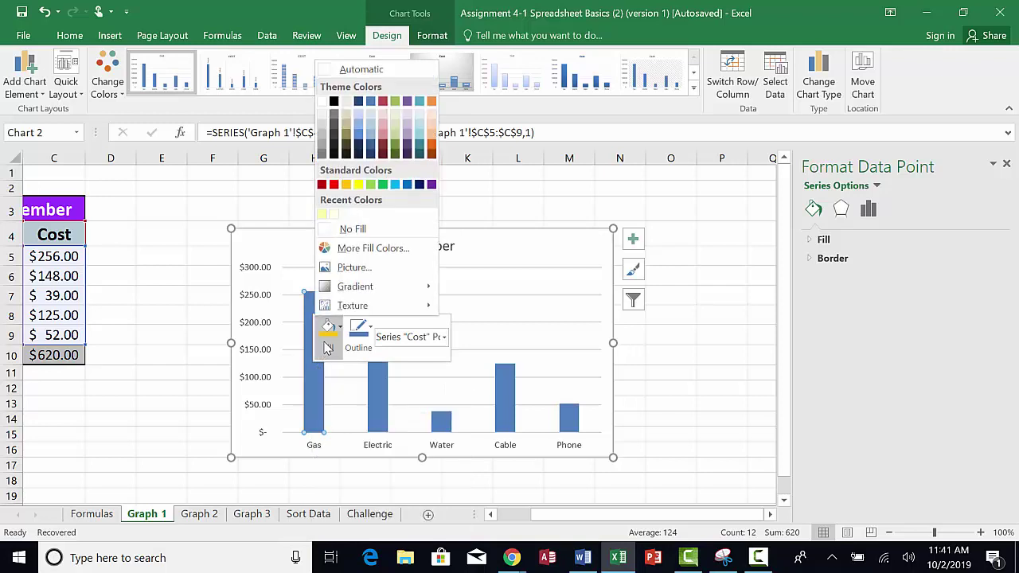
{"action": "left_click", "coordinate": [348, 141]}
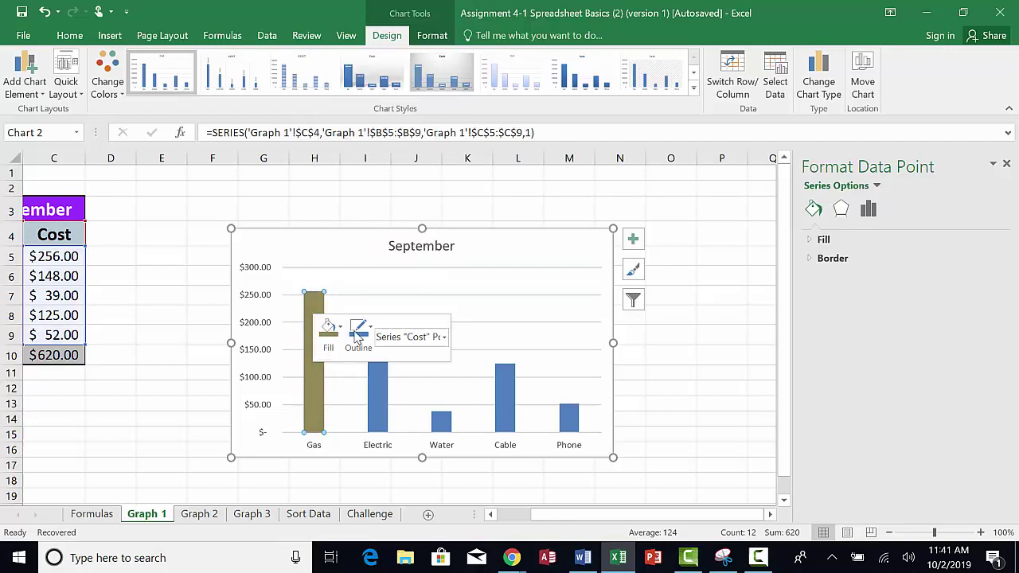
- Give the Electric bar a yellow fill
{"action": "left_click", "coordinate": [377, 389]}
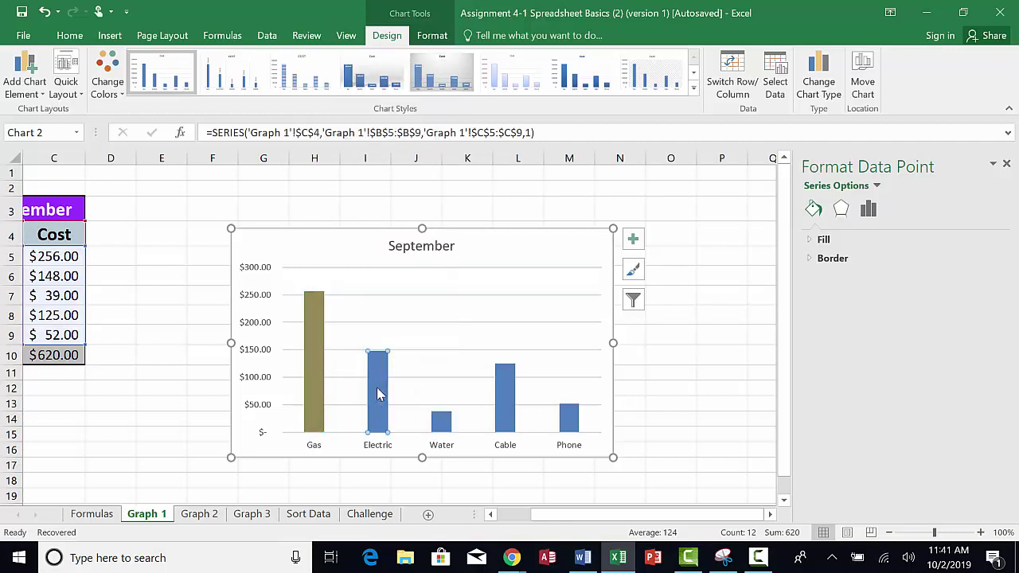
{"action": "right_click", "coordinate": [379, 393]}
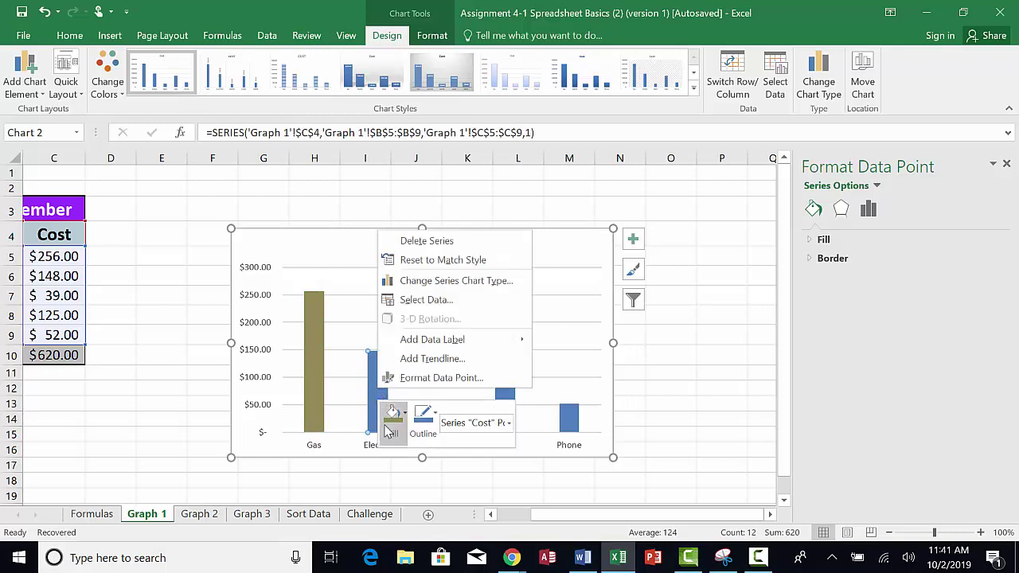
{"action": "left_click", "coordinate": [390, 415]}
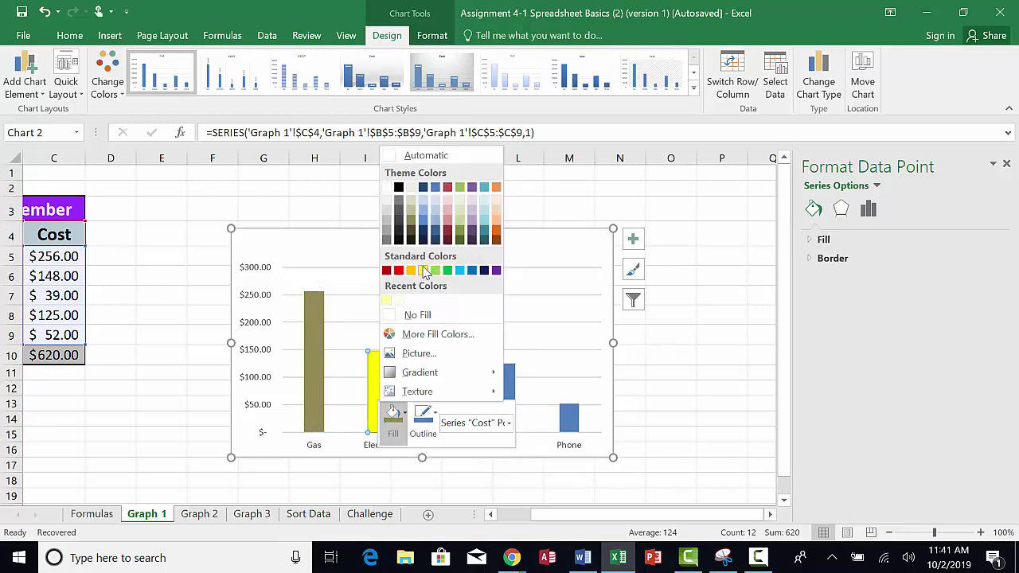
{"action": "key", "text": "Escape"}
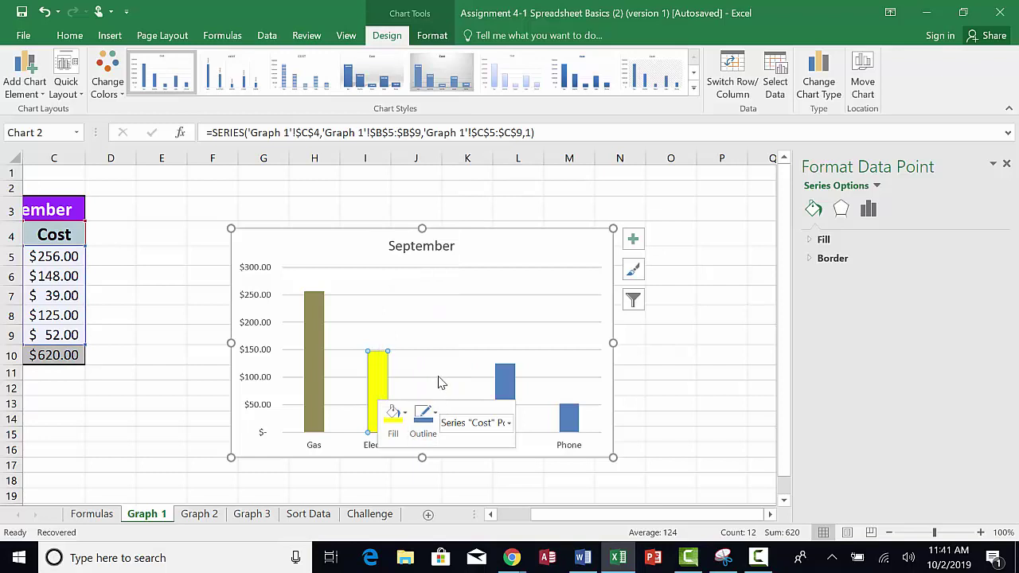
{"action": "key", "text": "Escape"}
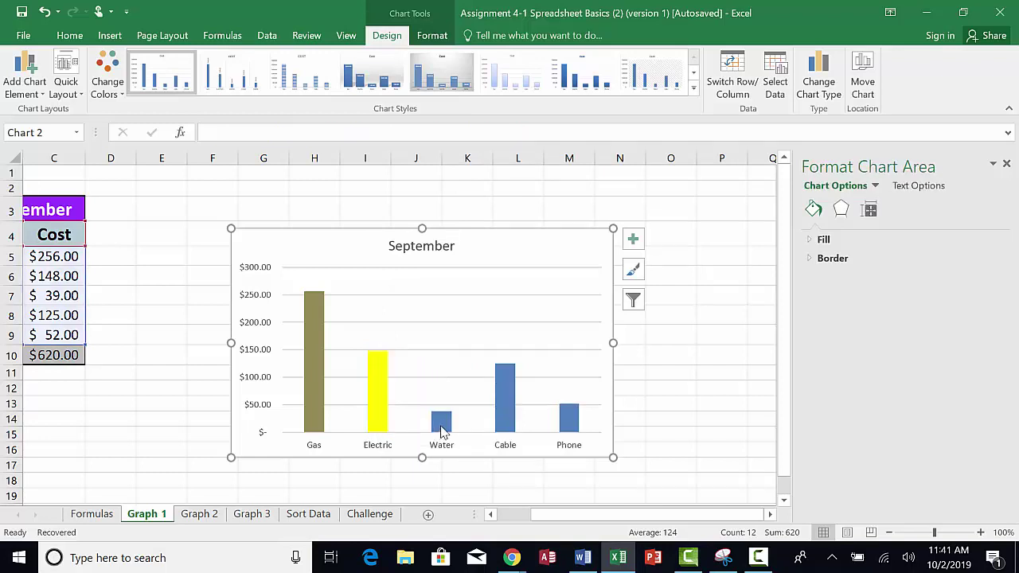
- Colour the Water bar red
{"action": "left_click", "coordinate": [443, 427]}
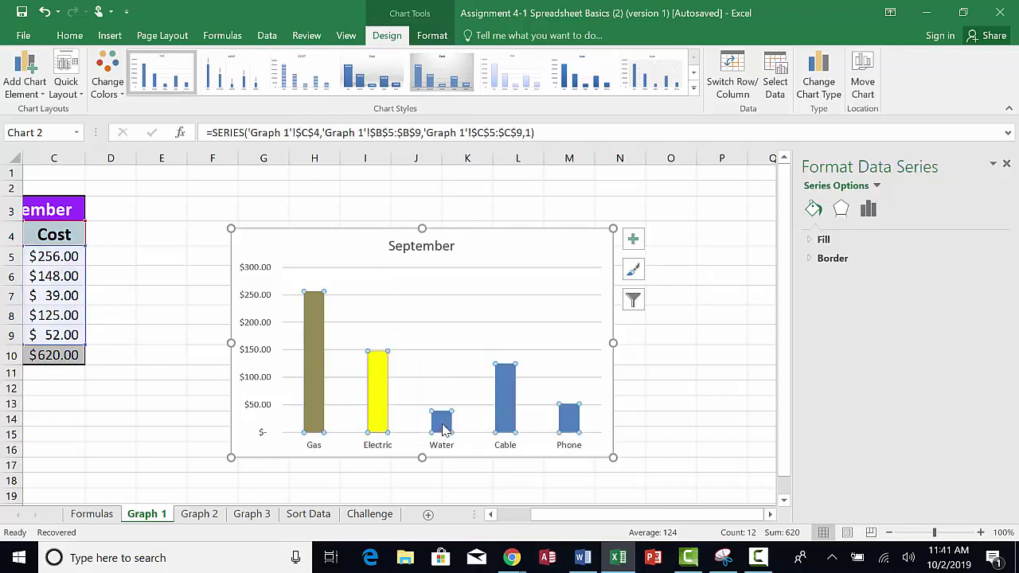
{"action": "left_click", "coordinate": [445, 430]}
{"action": "right_click", "coordinate": [443, 429]}
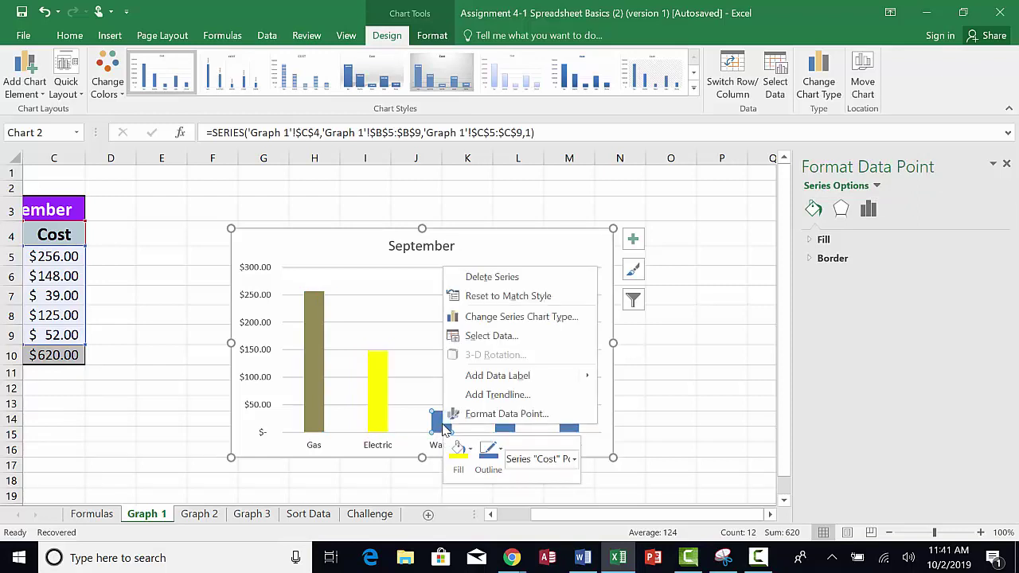
{"action": "left_click", "coordinate": [452, 449]}
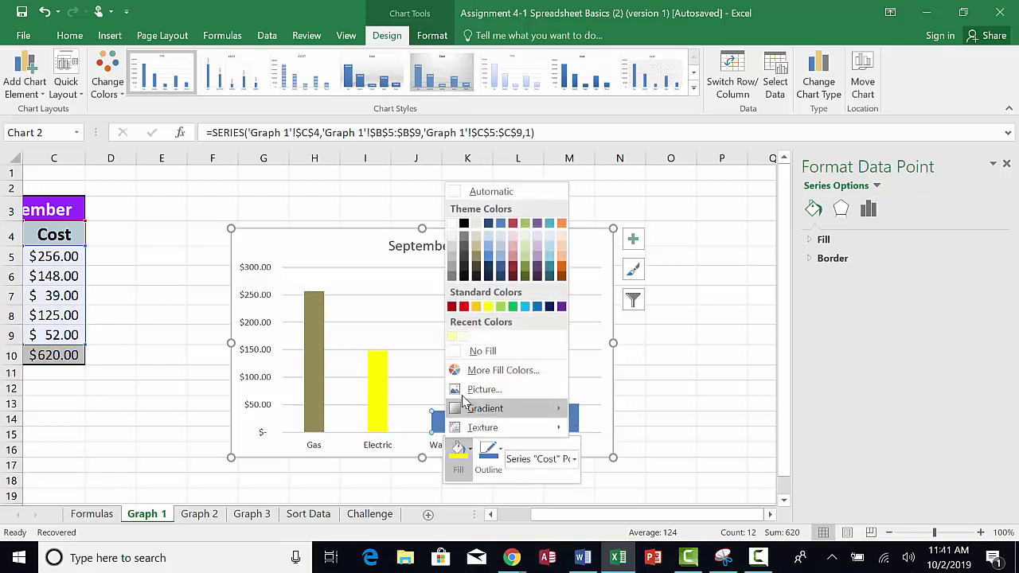
{"action": "left_click", "coordinate": [465, 307]}
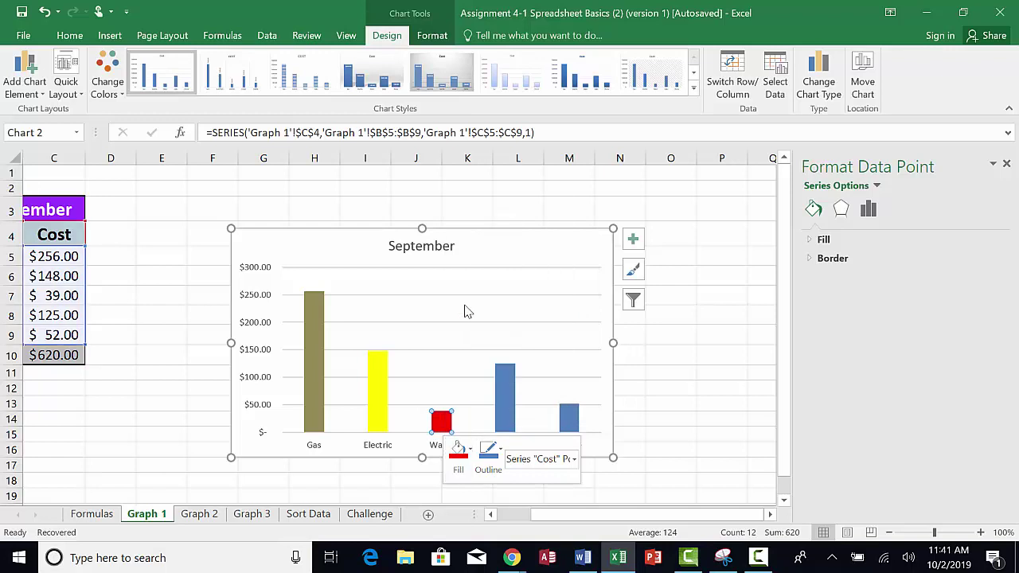
- Colour the Cable bar purple and the Phone bar orange
{"action": "left_click", "coordinate": [507, 418]}
{"action": "right_click", "coordinate": [508, 416]}
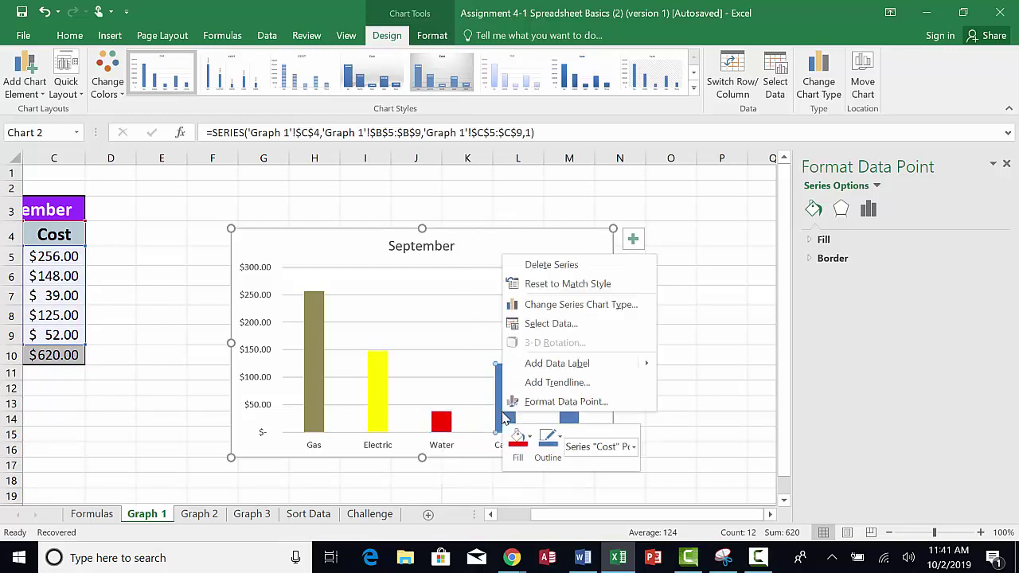
{"action": "left_click", "coordinate": [518, 444]}
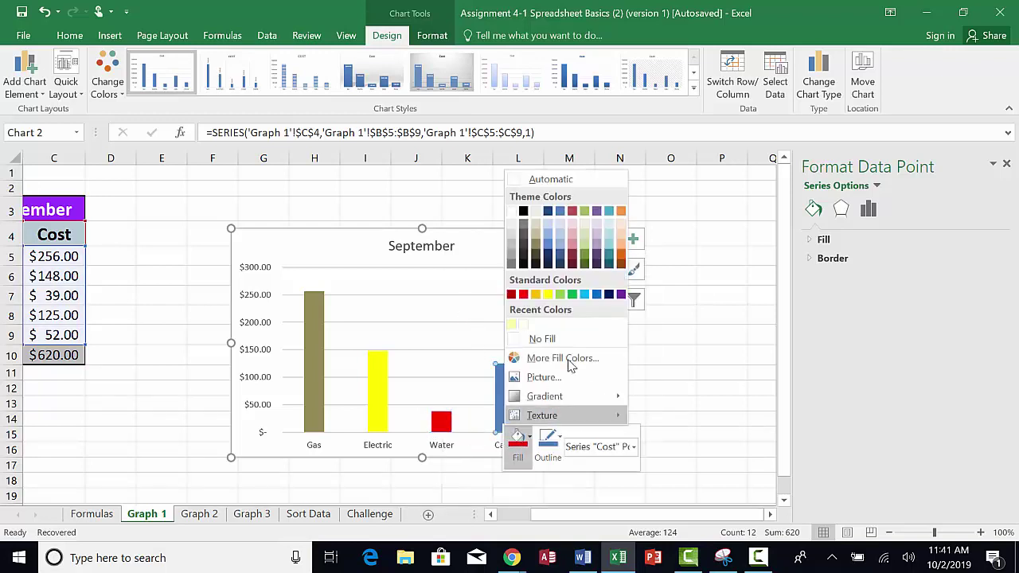
{"action": "left_click", "coordinate": [621, 295]}
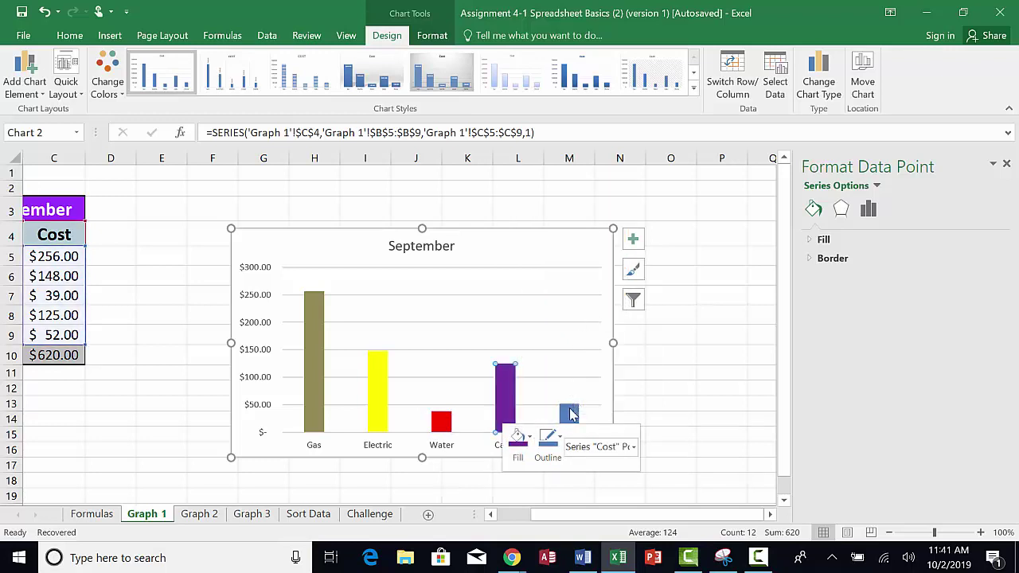
{"action": "left_click", "coordinate": [570, 414]}
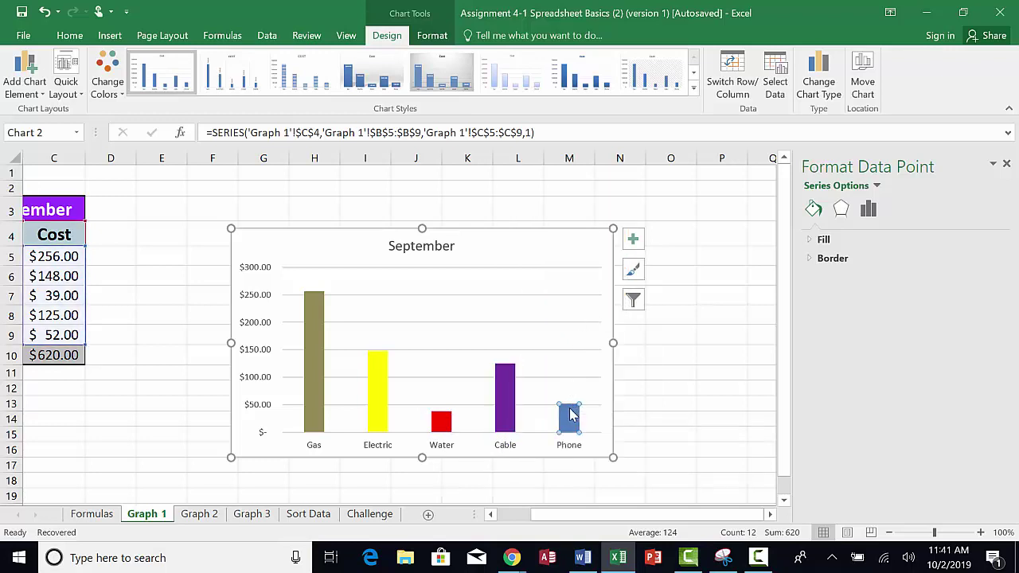
{"action": "right_click", "coordinate": [570, 414]}
{"action": "left_click", "coordinate": [585, 440]}
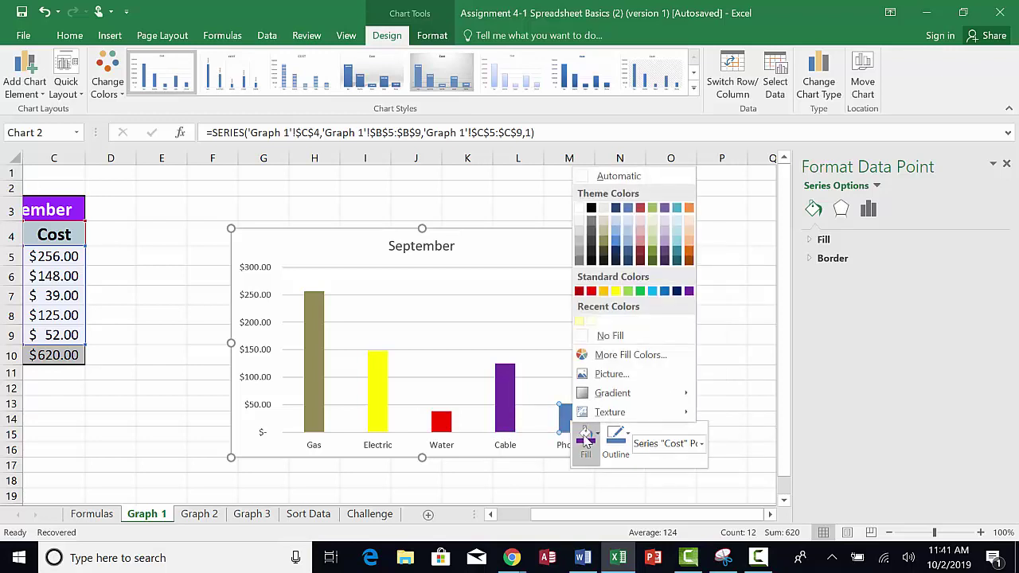
{"action": "left_click", "coordinate": [688, 215]}
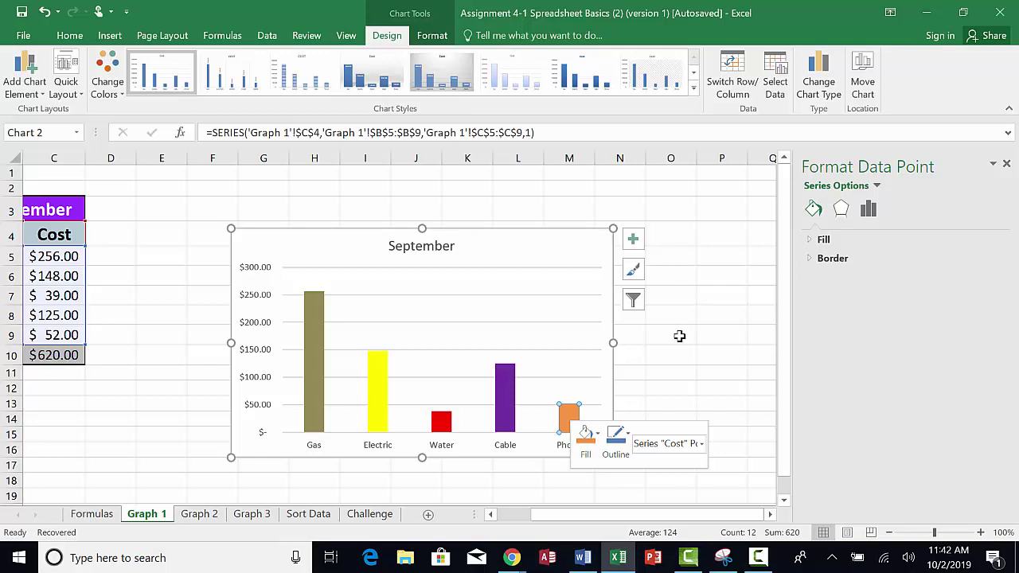
- Add a legend on the right side of the September chart
{"action": "left_click", "coordinate": [534, 233]}
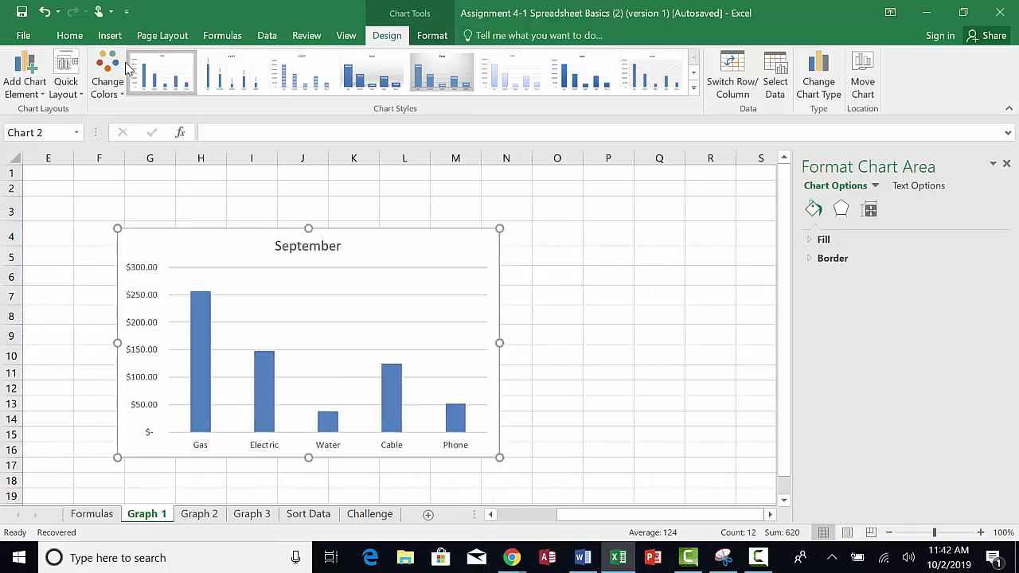
{"action": "left_click", "coordinate": [32, 70]}
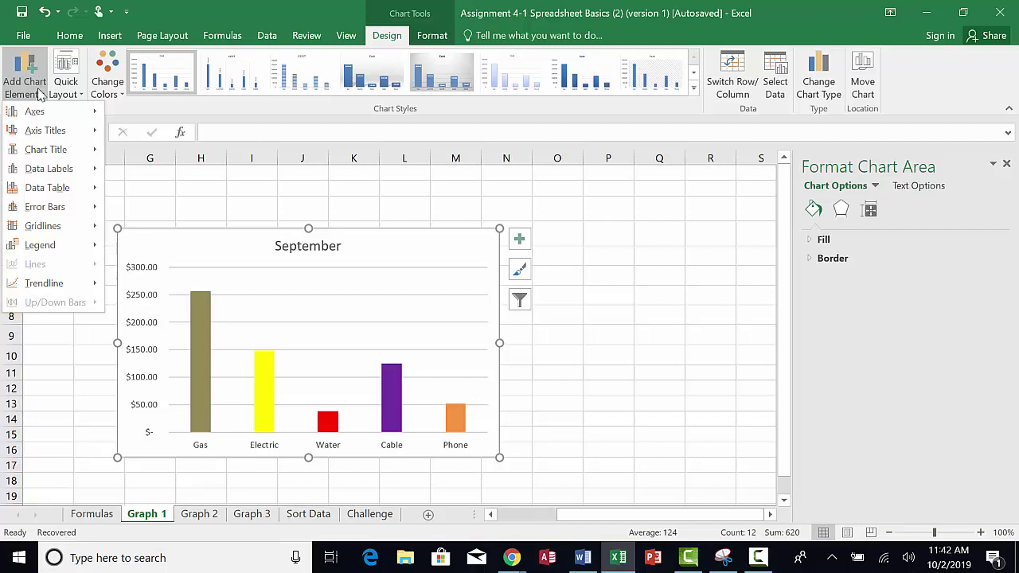
{"action": "mouse_move", "coordinate": [51, 247]}
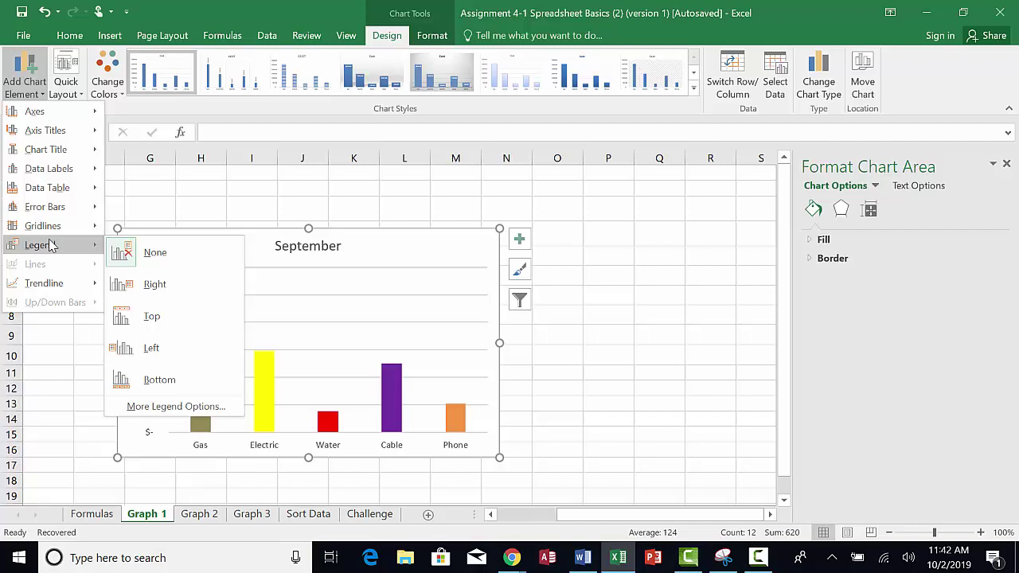
{"action": "left_click", "coordinate": [168, 293]}
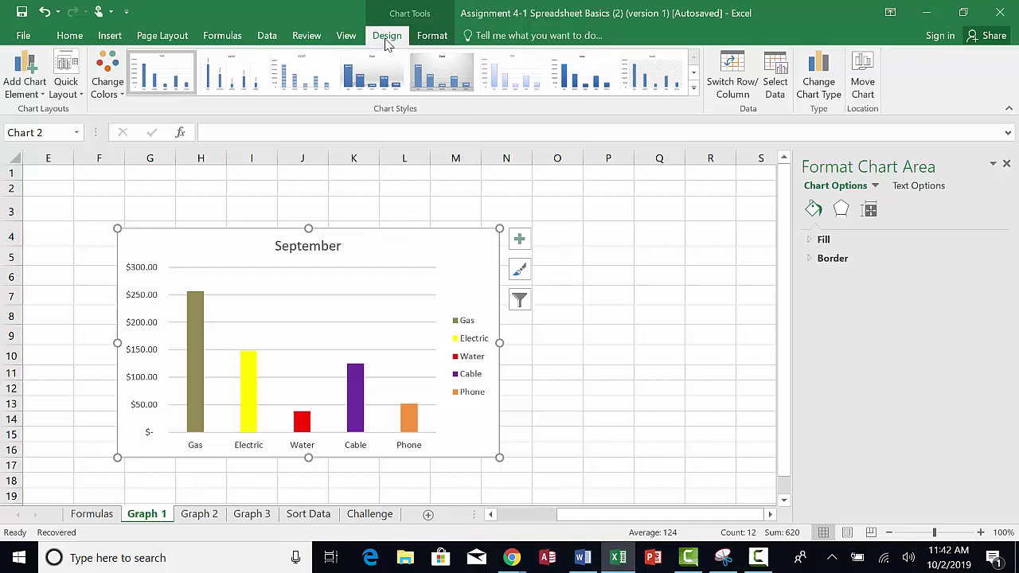
- Add Inside End data labels showing each bar's dollar cost
{"action": "left_click", "coordinate": [30, 90]}
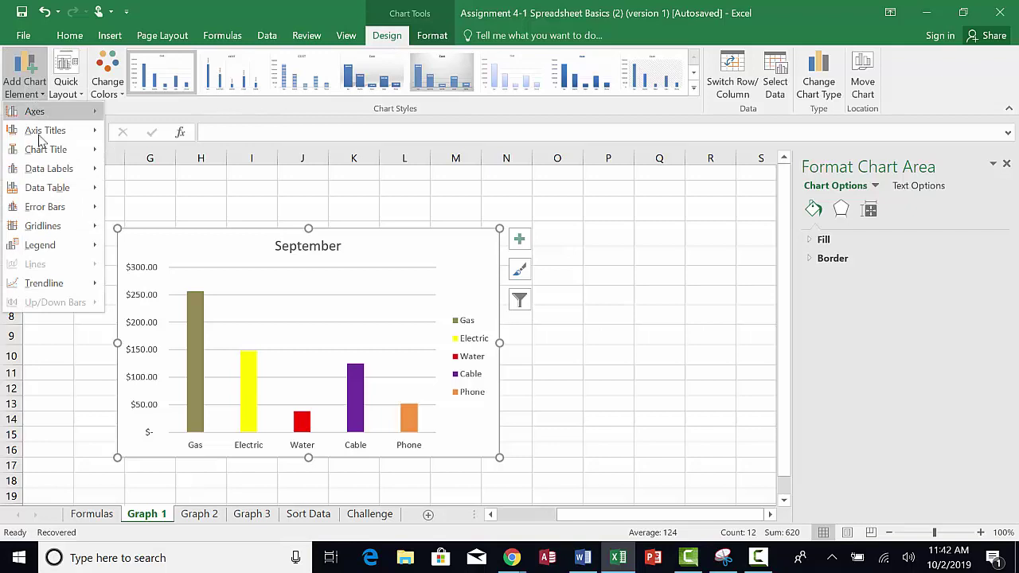
{"action": "mouse_move", "coordinate": [50, 171]}
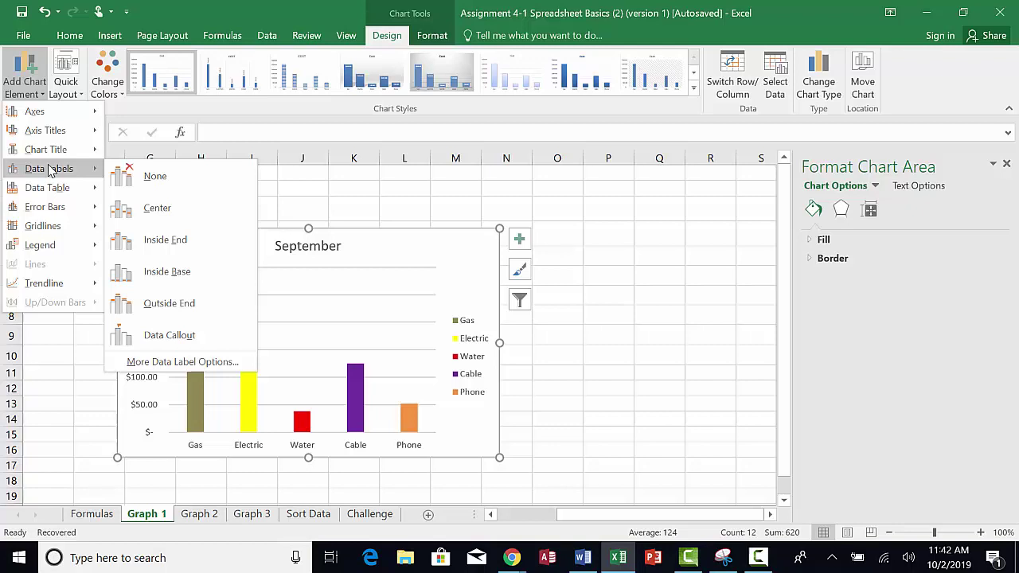
{"action": "left_click", "coordinate": [162, 240]}
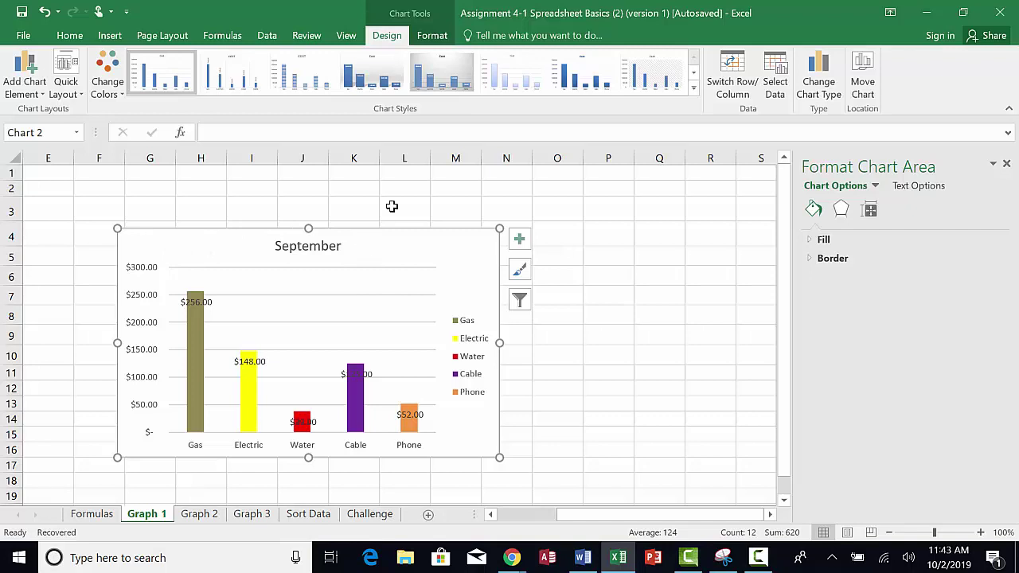
- Fill the chart area with Blue, Accent 1, Lighter 80%
{"action": "left_click", "coordinate": [431, 36]}
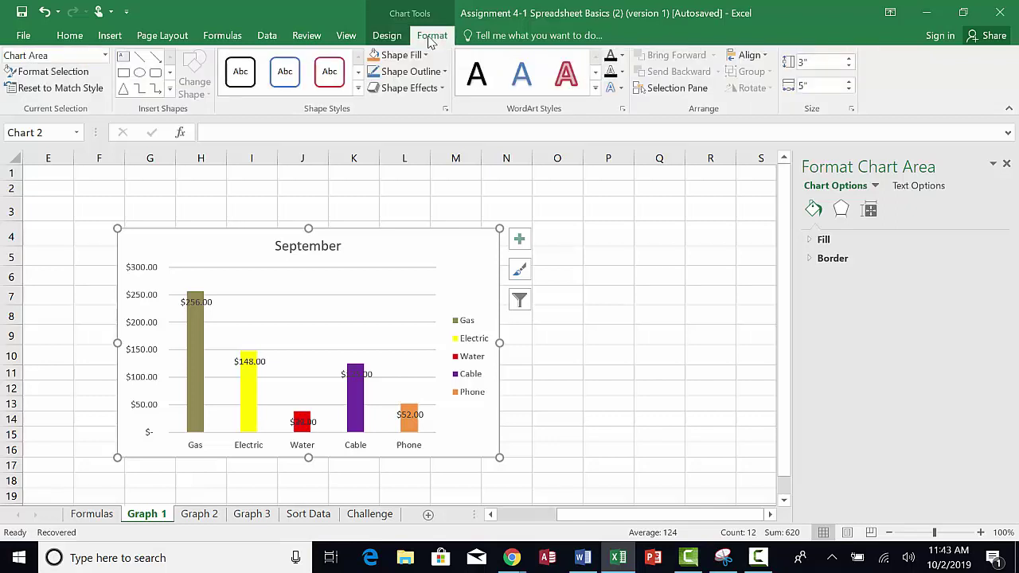
{"action": "left_click", "coordinate": [413, 60]}
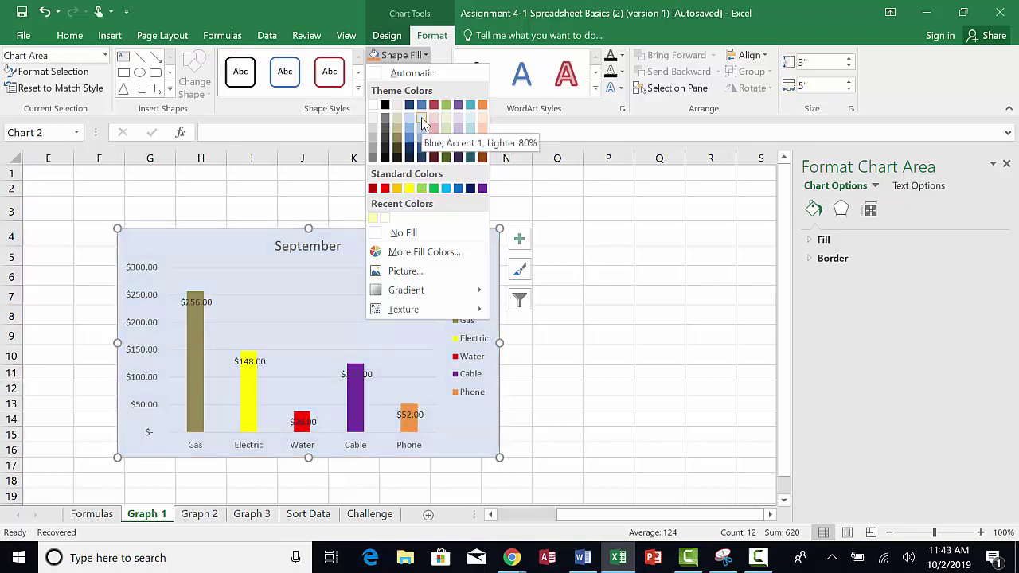
{"action": "left_click", "coordinate": [421, 117]}
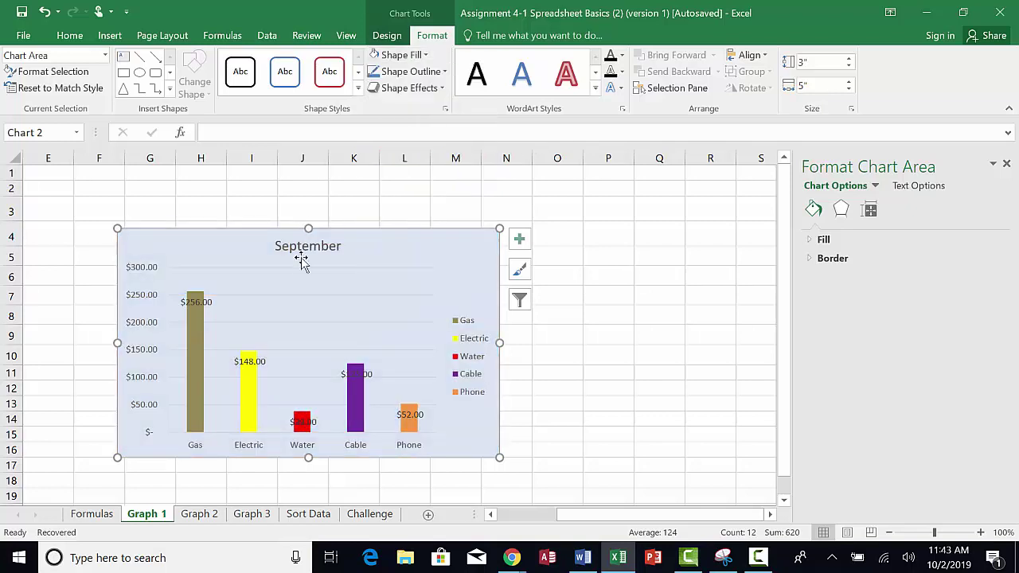
- Give the chart a 6 pt olive-green outline
{"action": "left_click", "coordinate": [430, 72]}
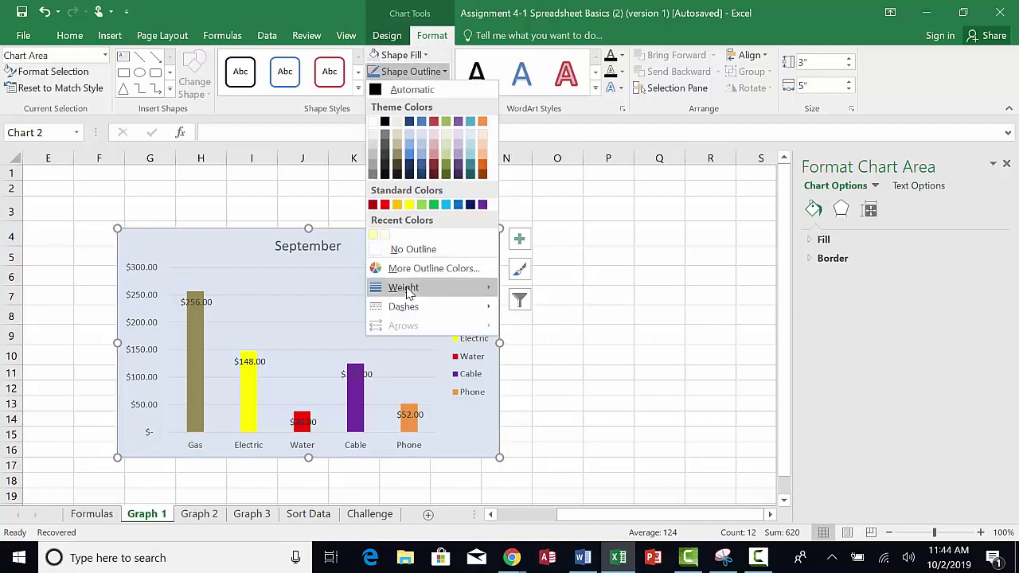
{"action": "mouse_move", "coordinate": [408, 293]}
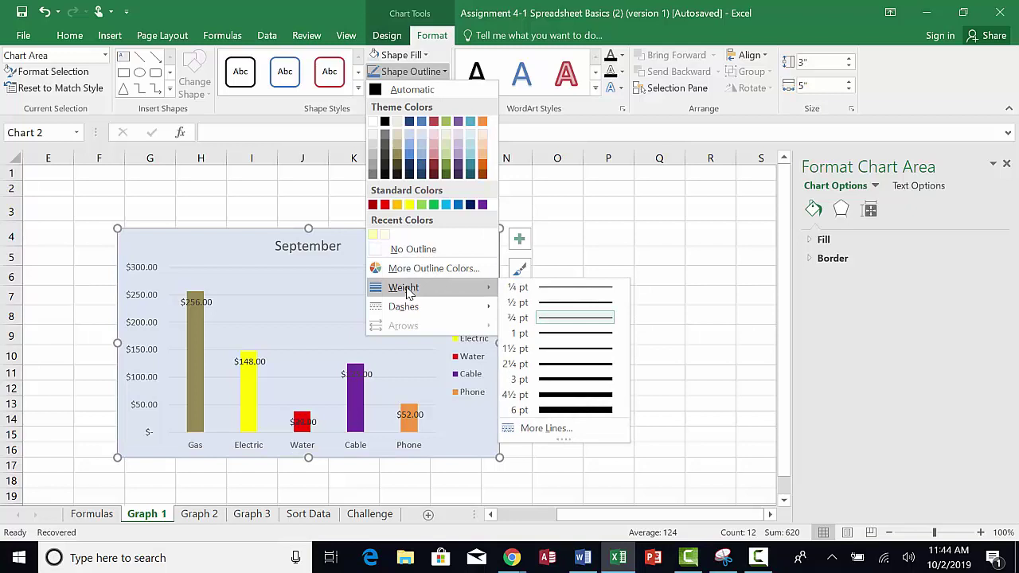
{"action": "left_click", "coordinate": [565, 410]}
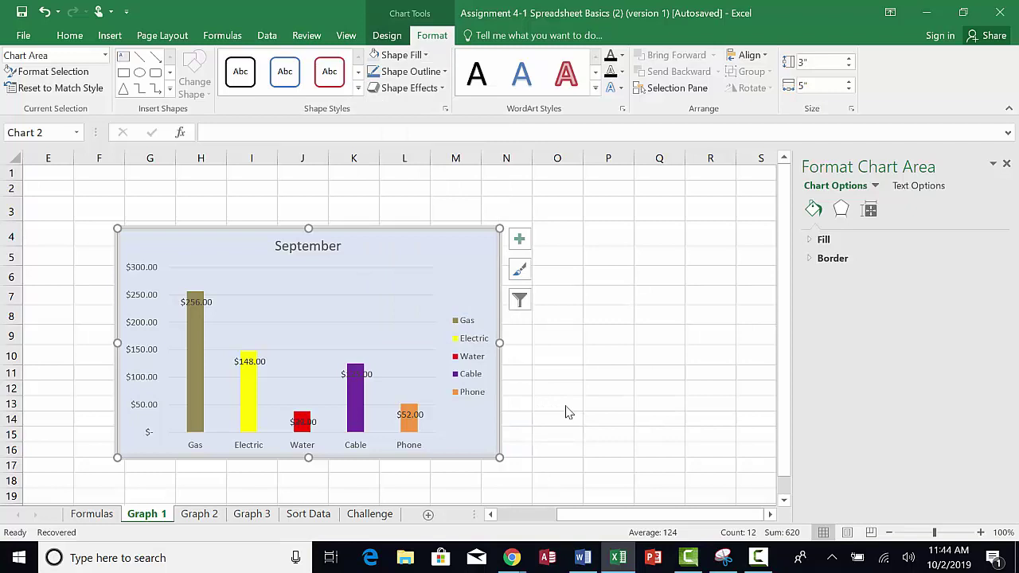
{"action": "left_click", "coordinate": [424, 79]}
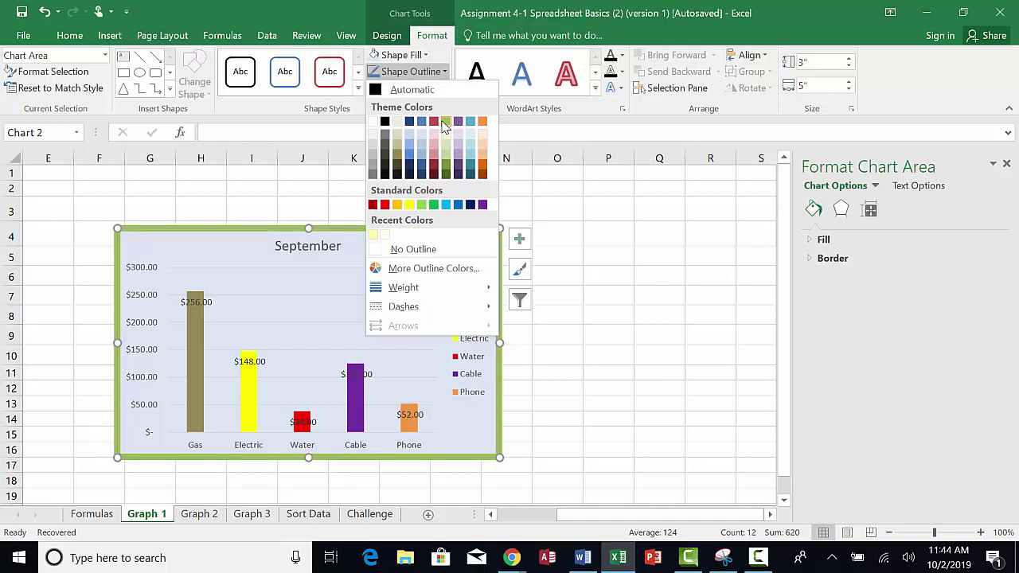
{"action": "left_click", "coordinate": [444, 122]}
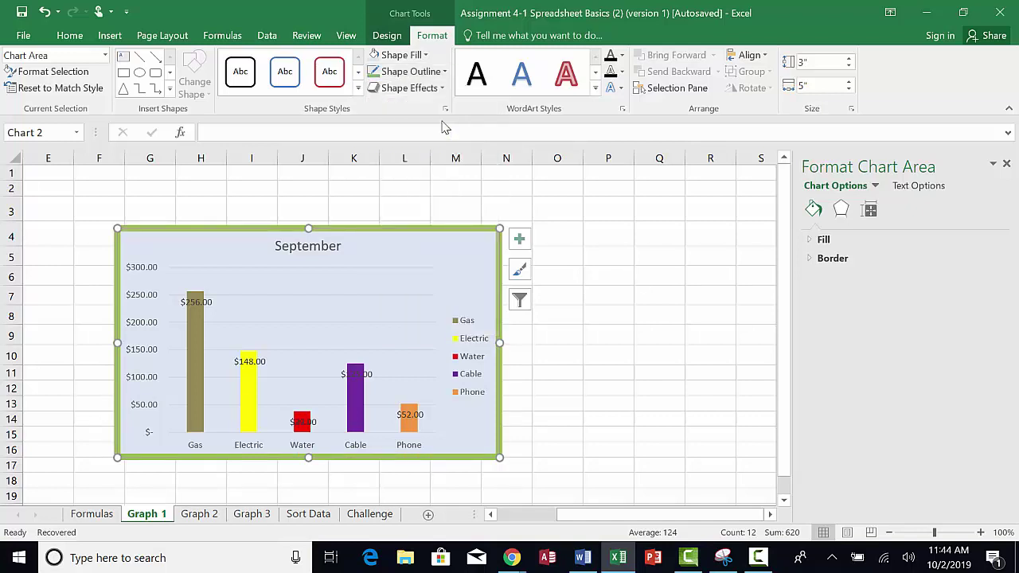
- Apply the Olive Green, 11 pt glow, Accent color 3 effect to the chart
{"action": "left_click", "coordinate": [431, 92]}
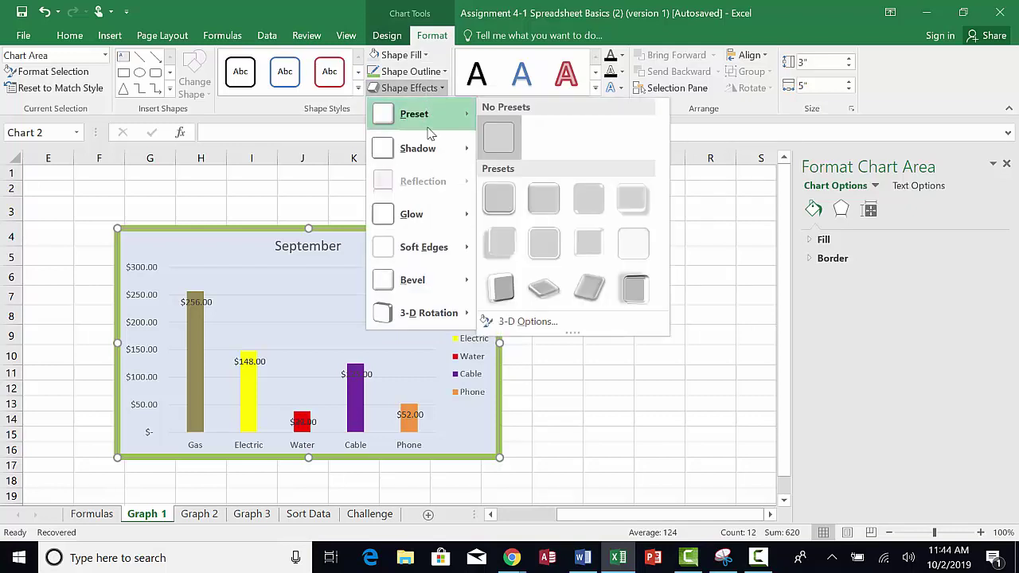
{"action": "mouse_move", "coordinate": [416, 216]}
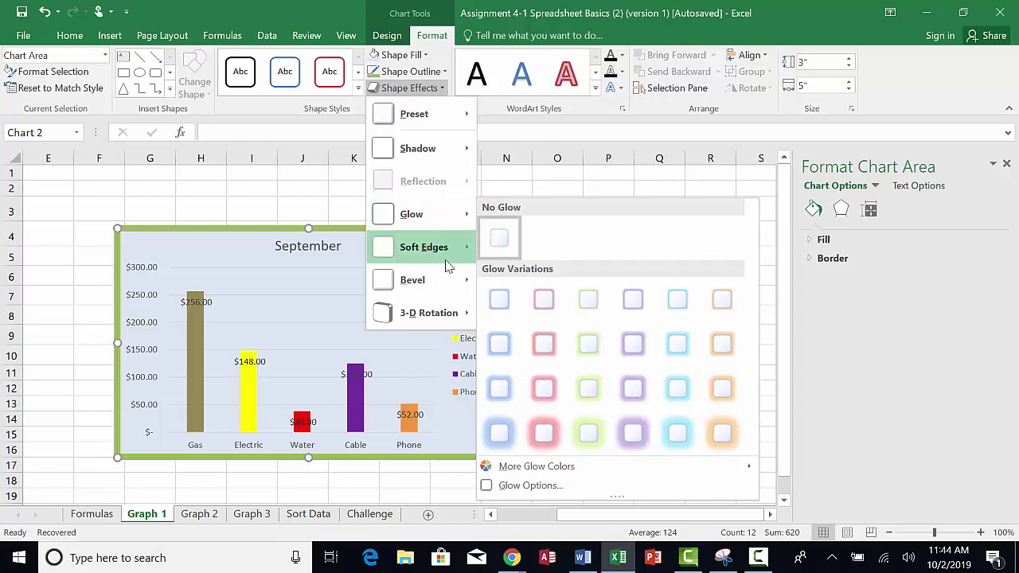
{"action": "mouse_move", "coordinate": [466, 217]}
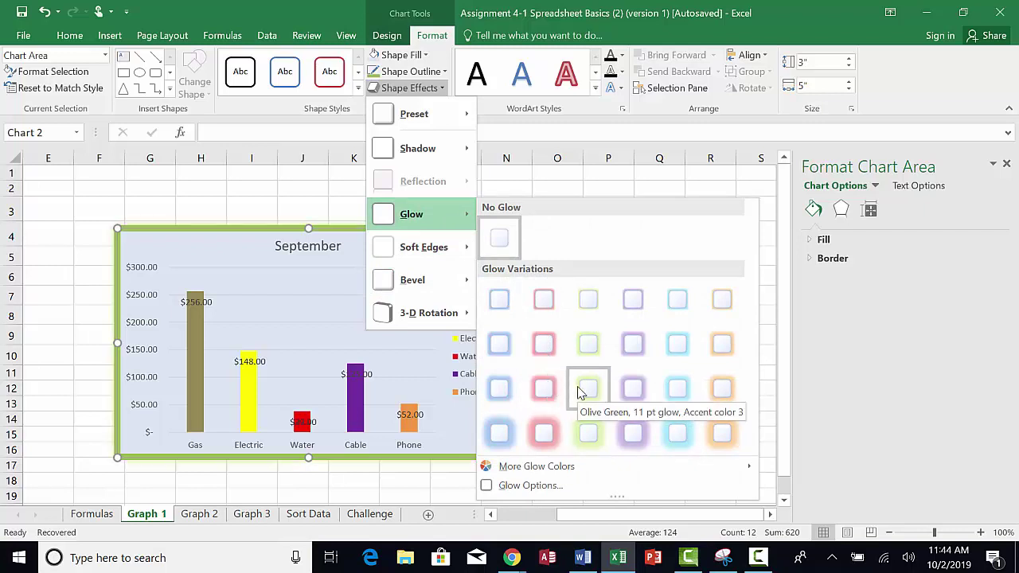
{"action": "left_click", "coordinate": [587, 431]}
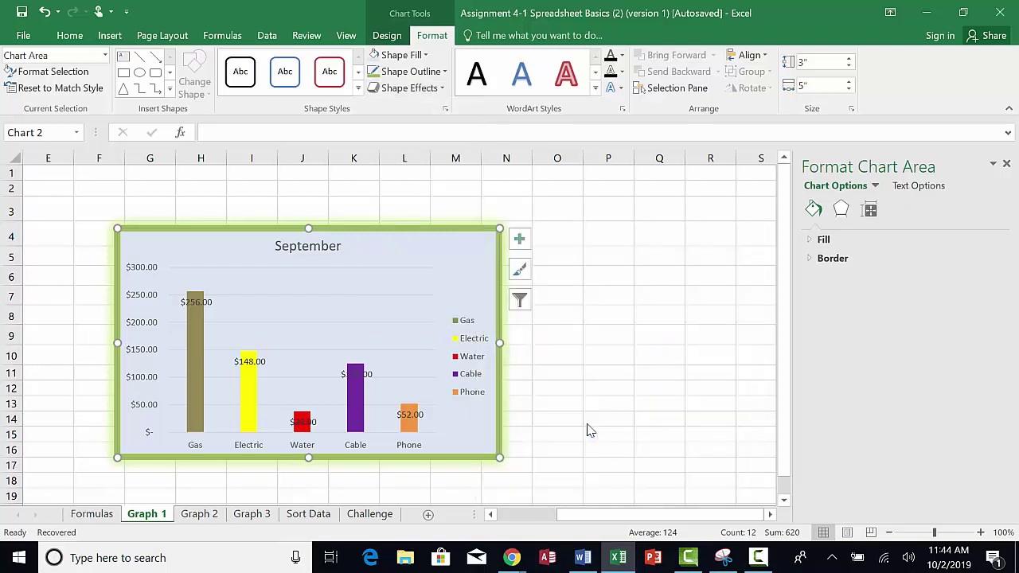